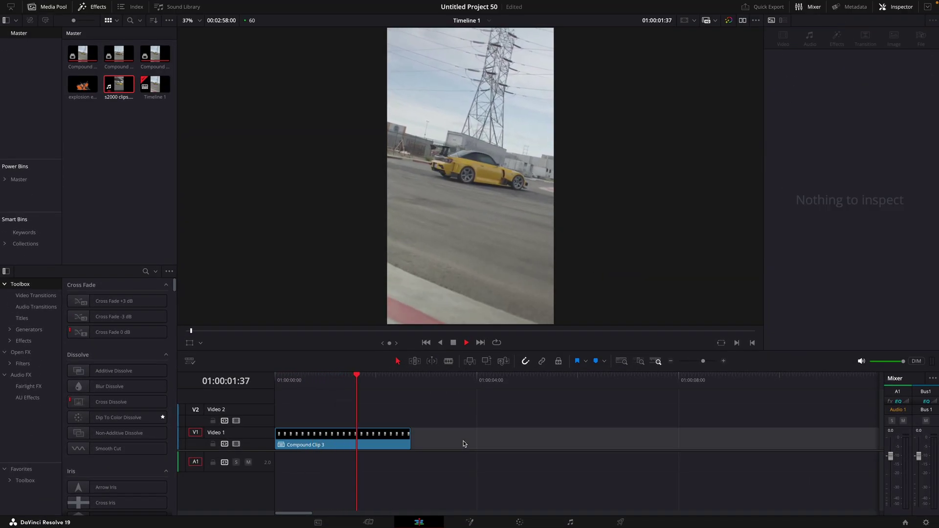
Stop playback and duplicate Compound Clip 3 onto Video 2, starting where the original clip ends
key(space)
drag(413, 386, 484, 384)
click(331, 432)
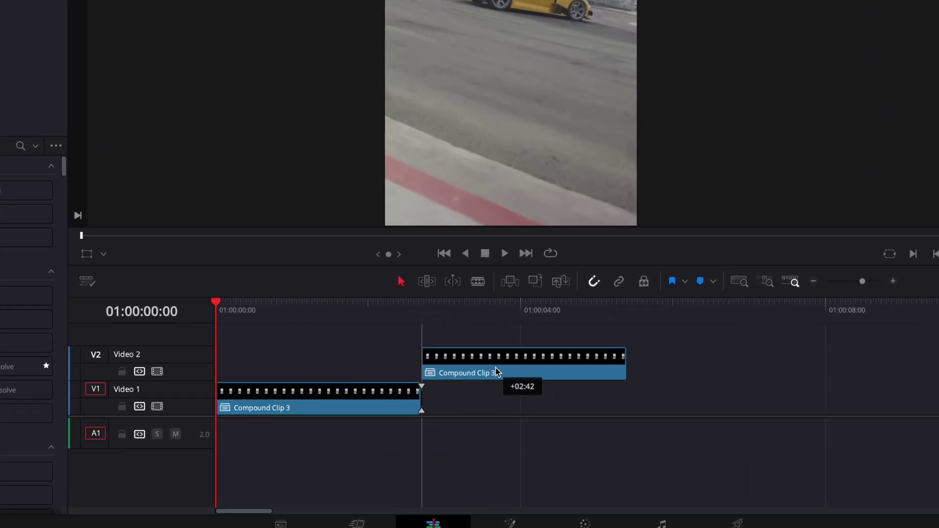
Open the Video 1 clip in Fusion and add a Tracker node between its media input and output
click(397, 402)
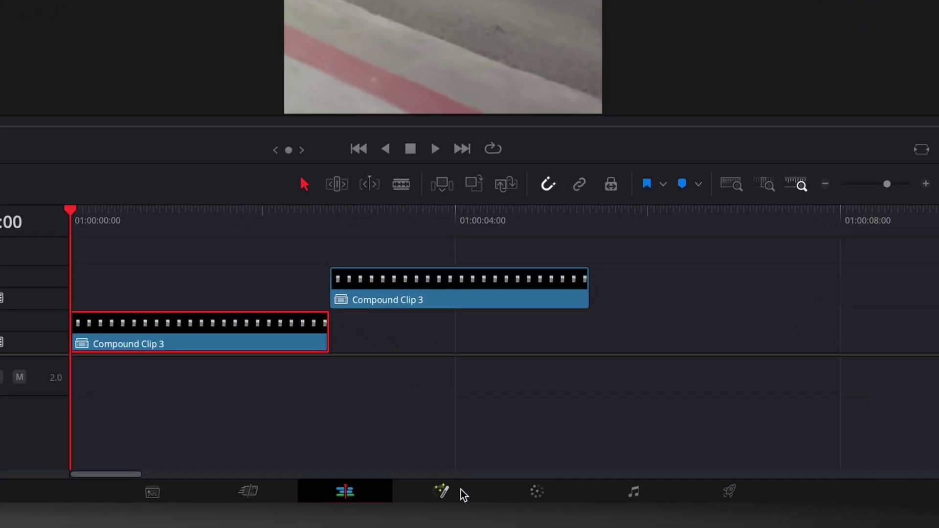
click(463, 495)
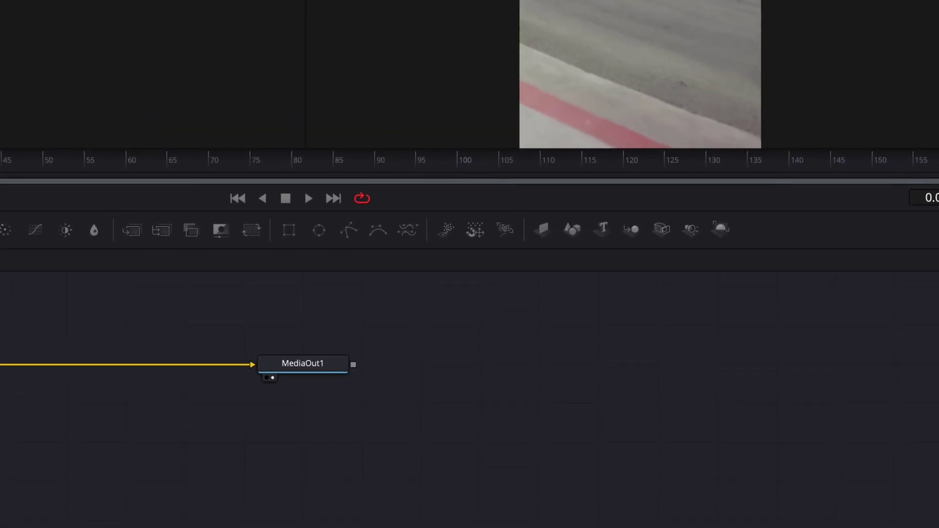
key(shift+space)
text(tracker)
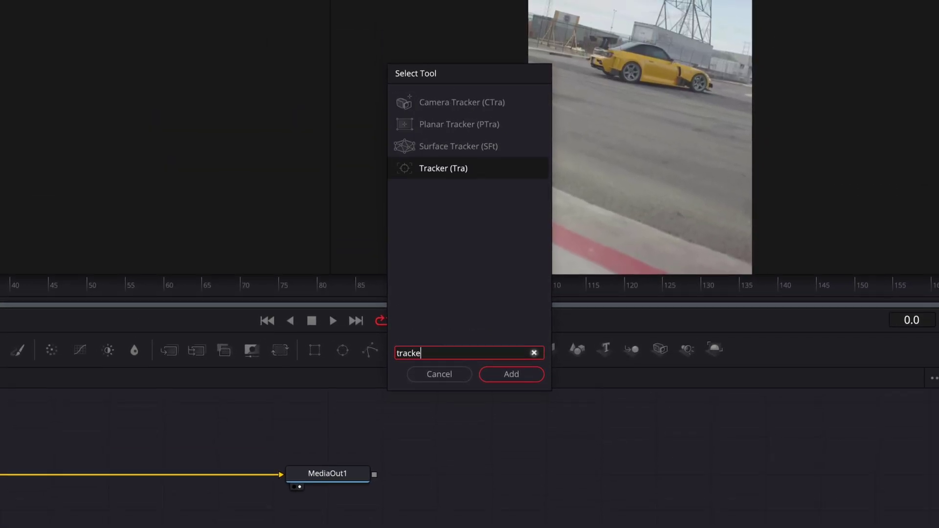
key(Return)
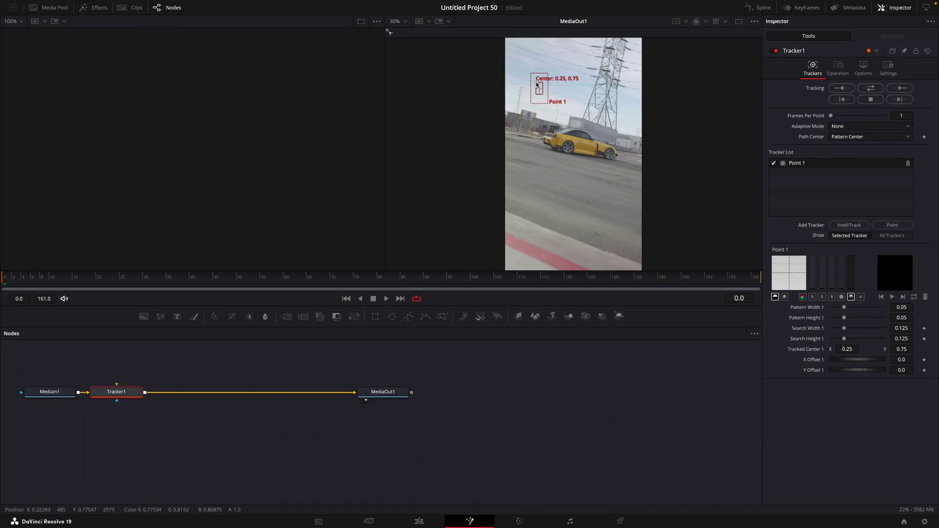
Place the tracker point on the dark spot of the building ahead of the car and shrink its pattern box to about 0.027 by 0.015
drag(536, 84, 639, 147)
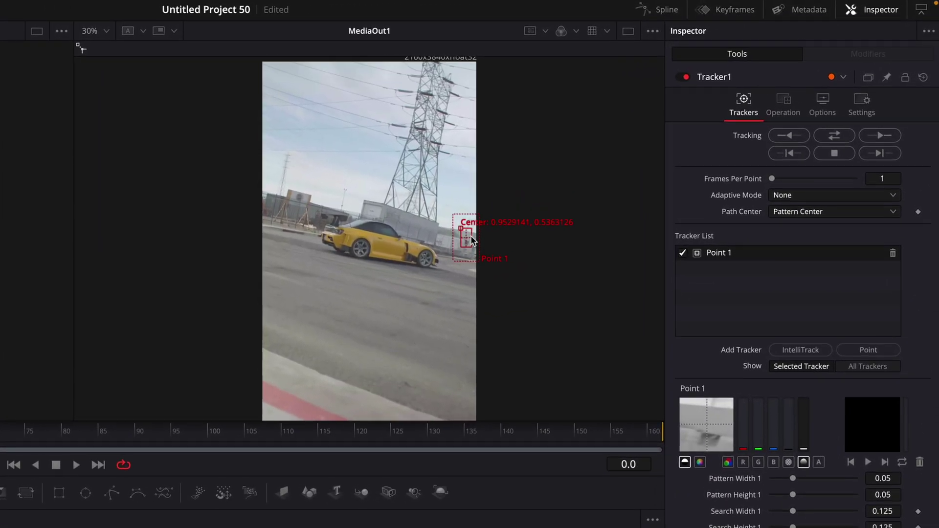
scroll(476, 228, up, 5)
drag(422, 201, 464, 285)
drag(514, 386, 466, 300)
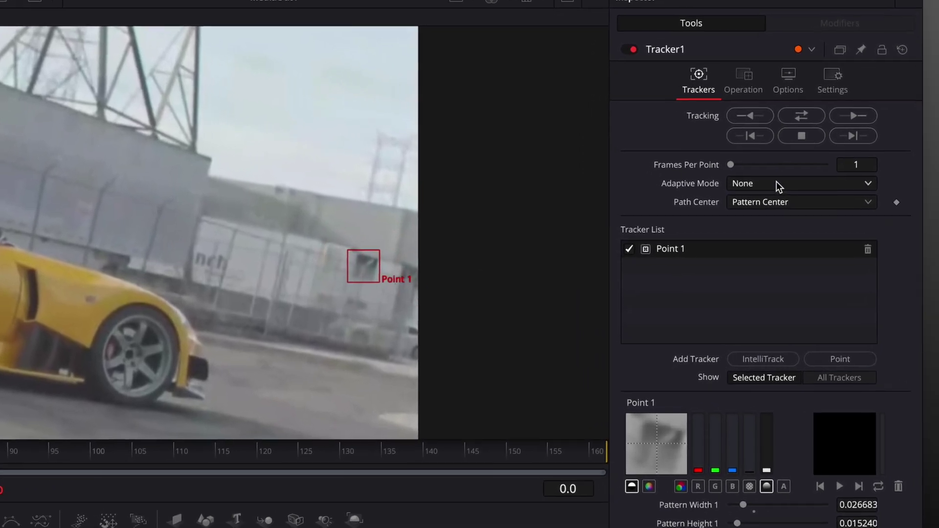
Set the tracker's adaptive mode to Best match and track the point forward through the clip
click(782, 194)
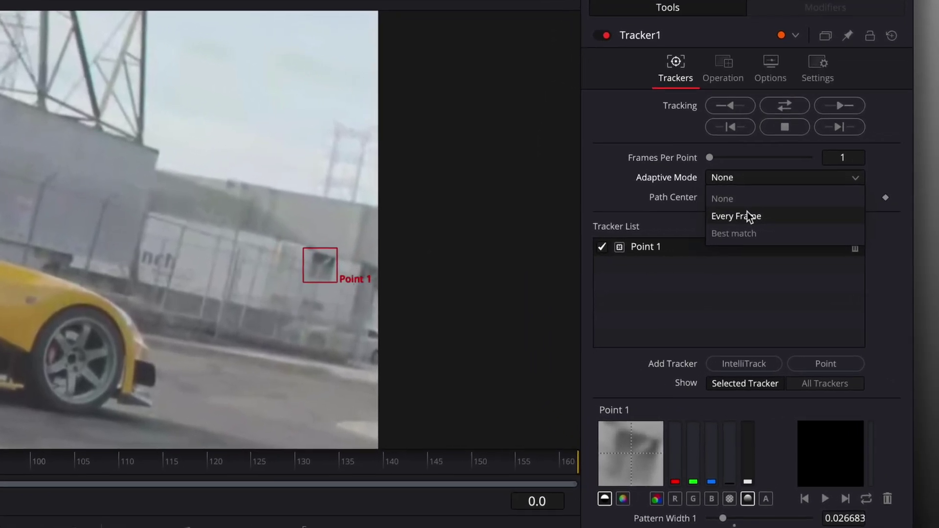
click(752, 233)
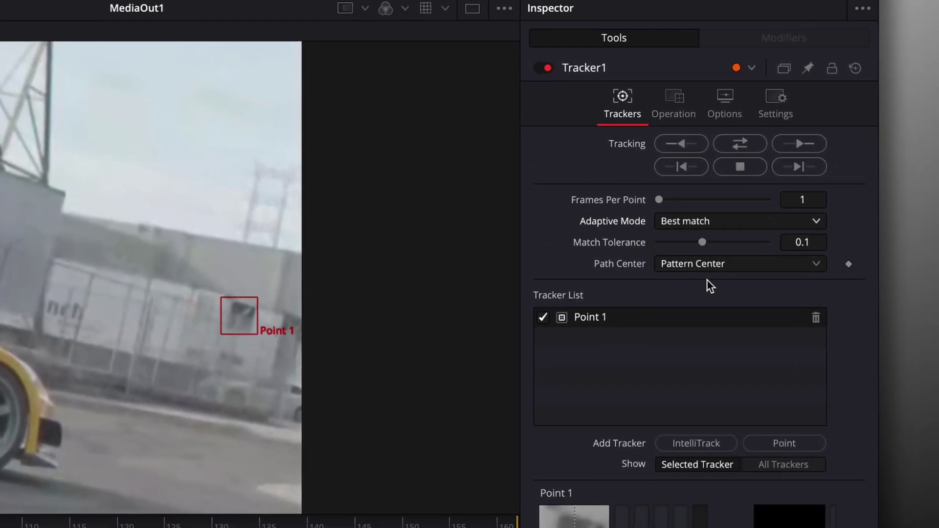
click(802, 146)
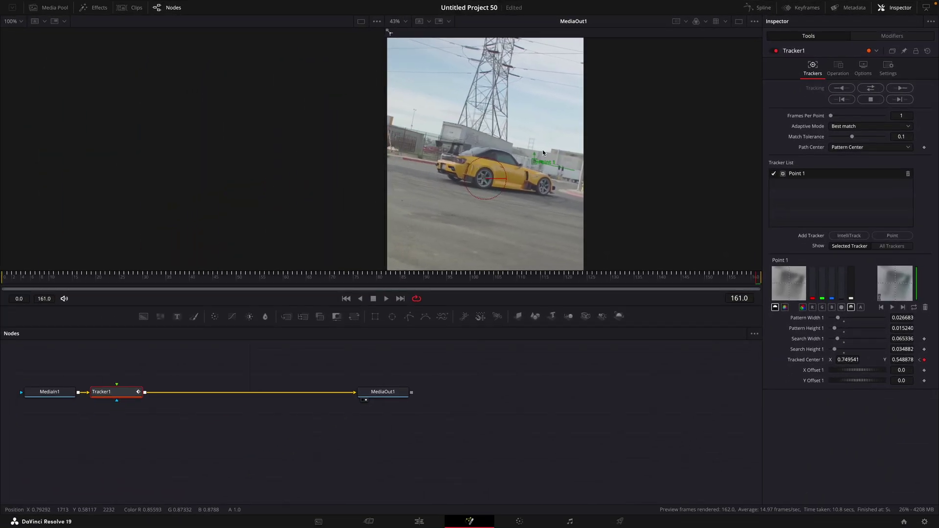
Add the explosion effect clip from the media pool and connect it to the tracker's foreground input
scroll(542, 151, up, 2)
click(56, 8)
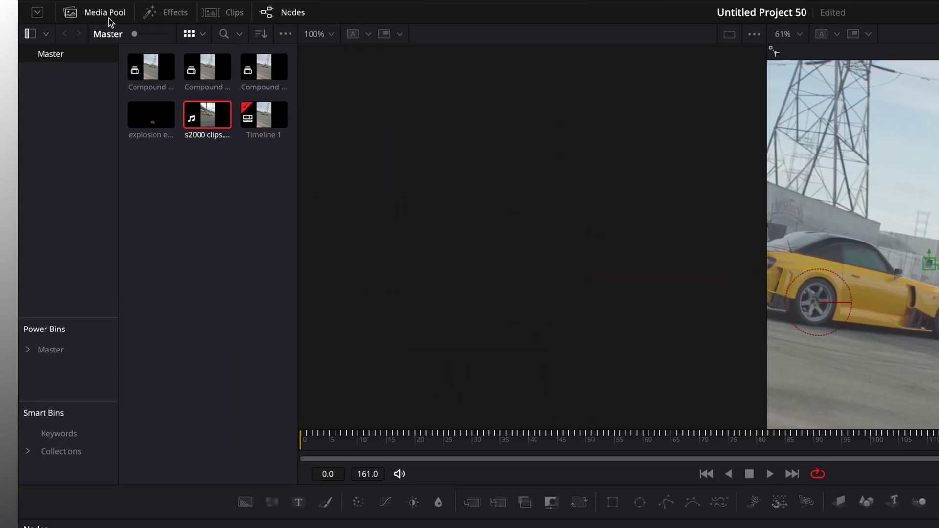
drag(85, 82, 92, 110)
drag(244, 248, 266, 515)
click(146, 18)
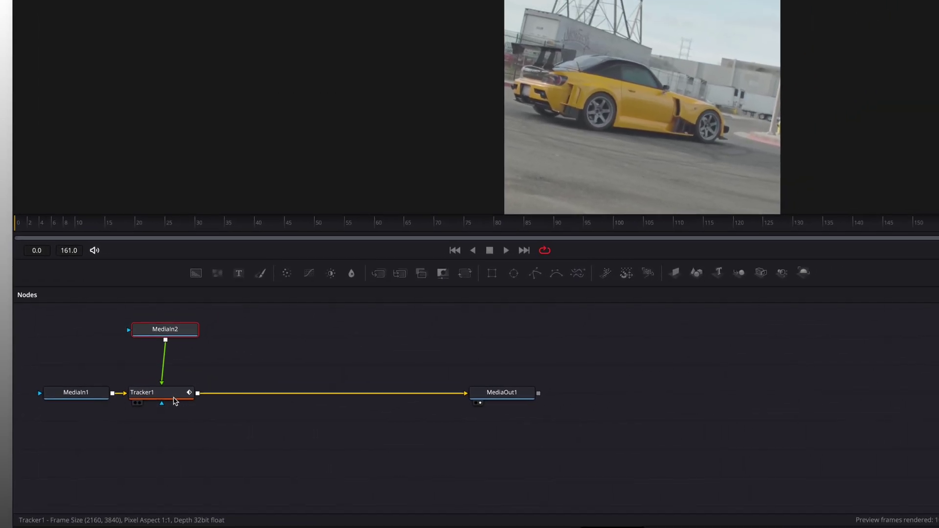
Set the tracker's operation to Match Move so the explosion follows the tracked point
click(174, 401)
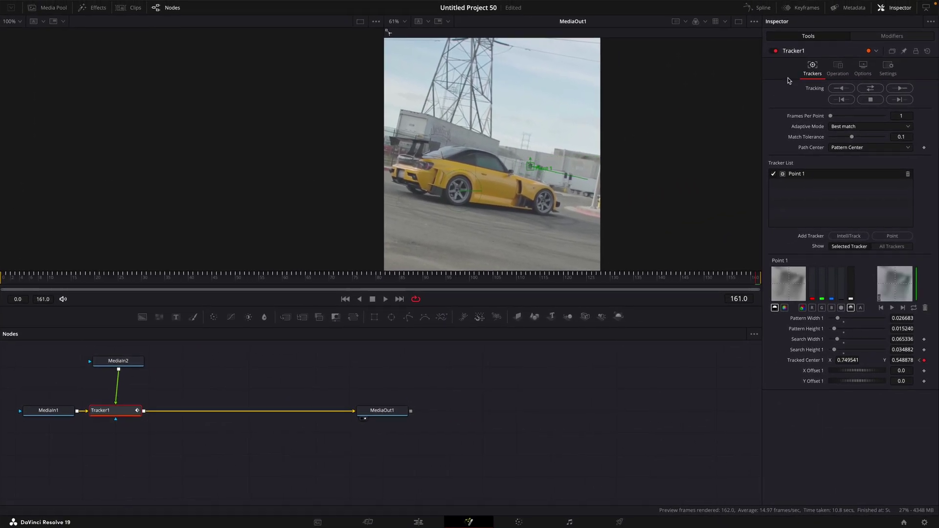
click(838, 68)
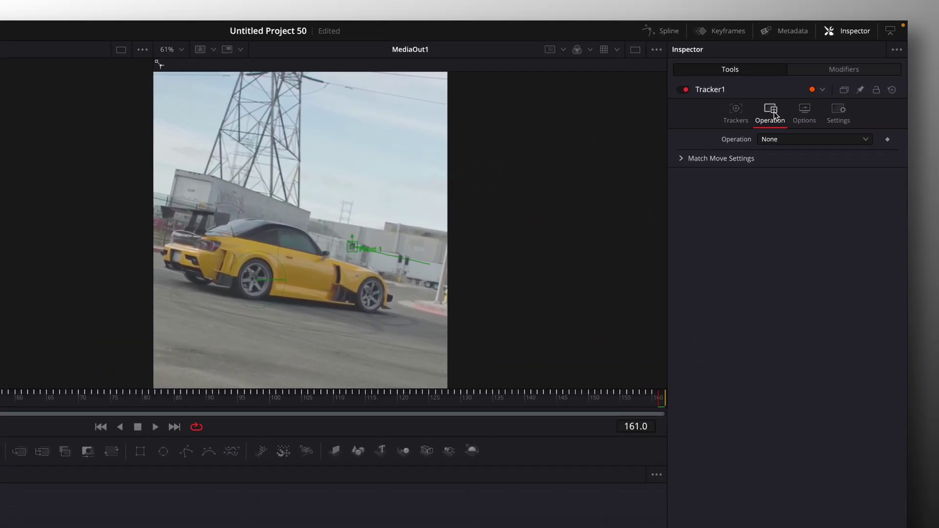
click(845, 86)
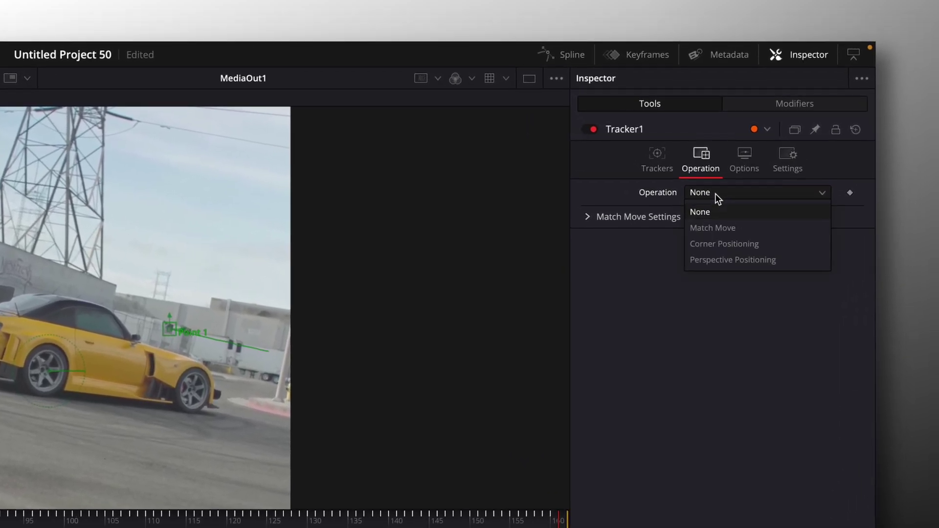
click(714, 228)
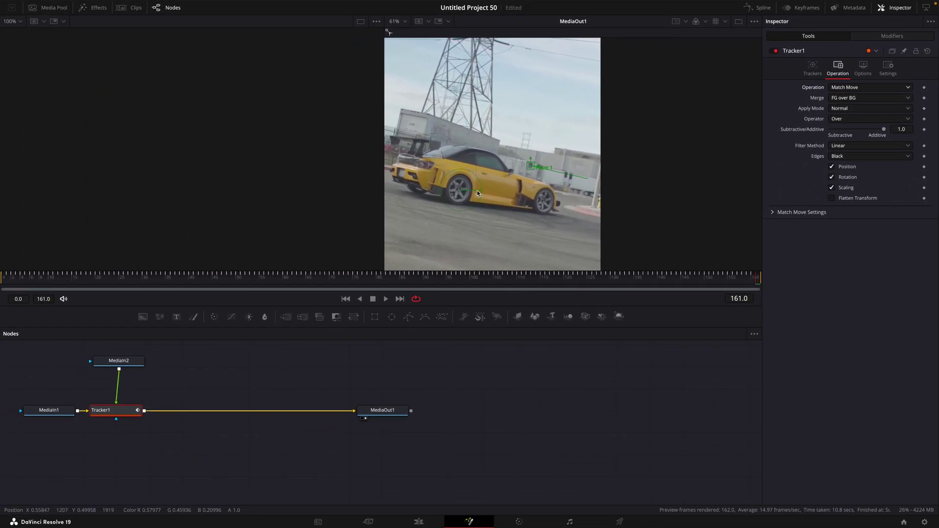
scroll(478, 190, down, 4)
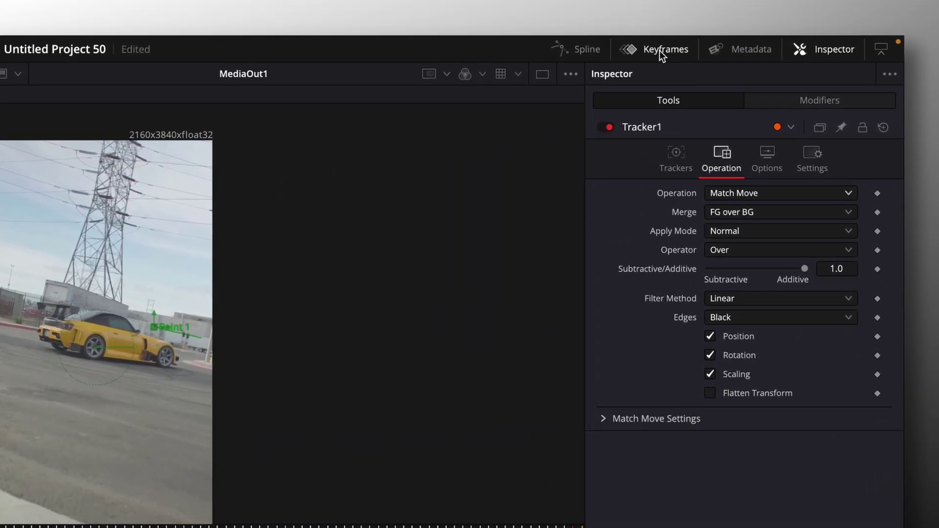
Shift the explosion clip in the Keyframes editor to start at frame 6
click(659, 51)
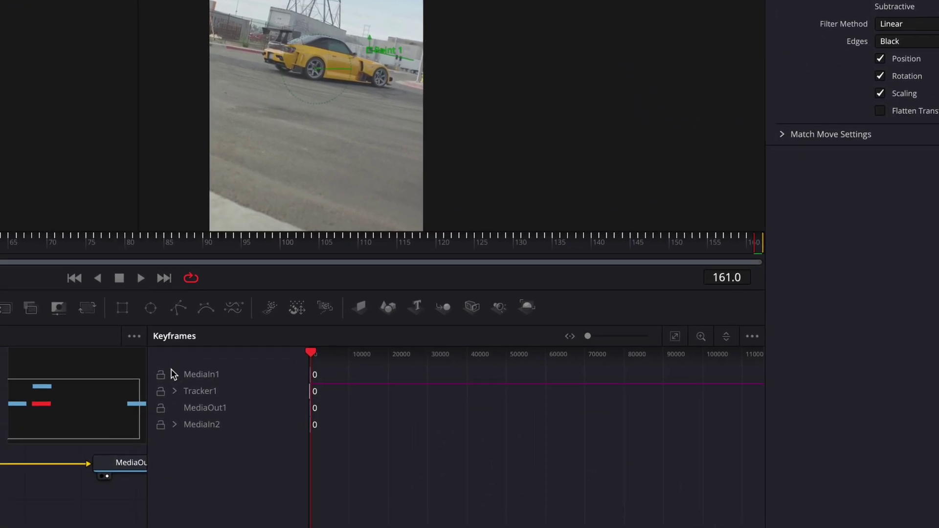
click(259, 311)
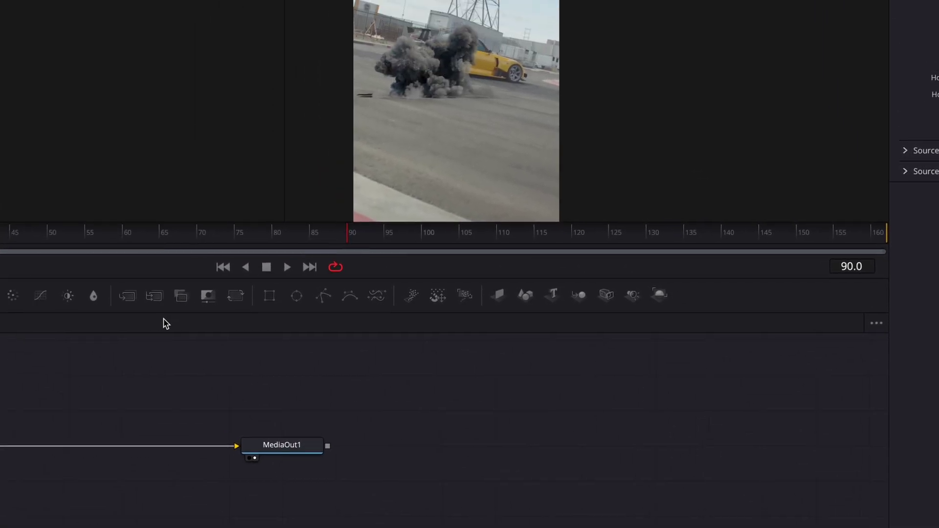
Add a Transform node to the explosion with center Y 0.902, size 1.224 and angle -12, and play the result
key(shift+space)
text(transform)
key(Return)
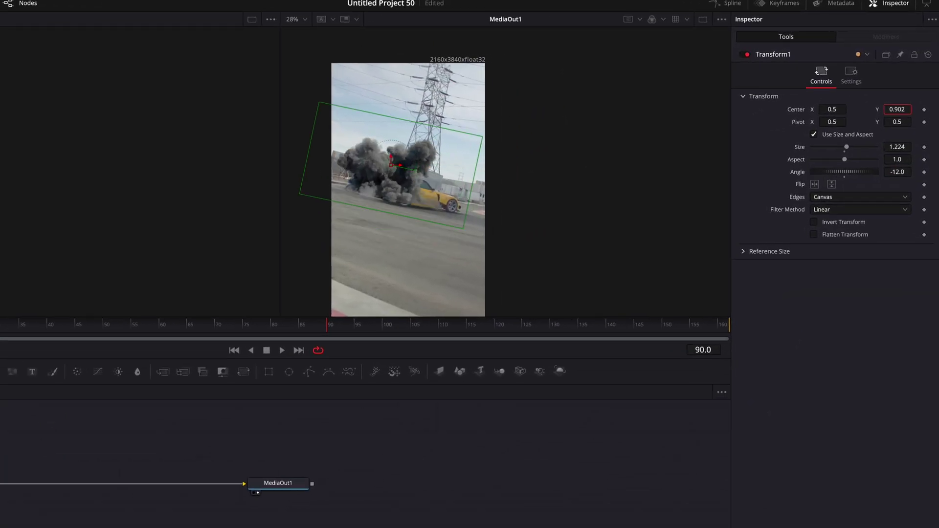
key(space)
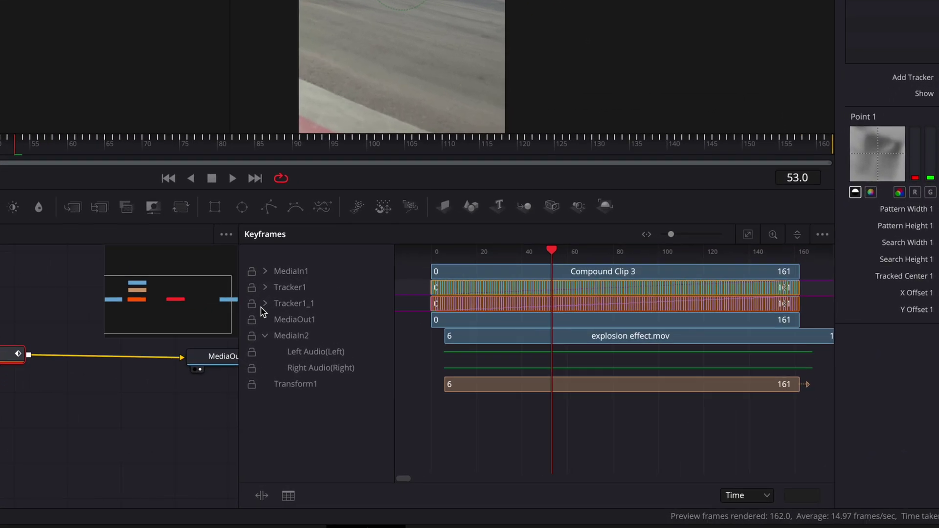
Clear the duplicated tracker's tracking keyframes and retrack its point on the white trailer behind the car from frame 60
click(213, 276)
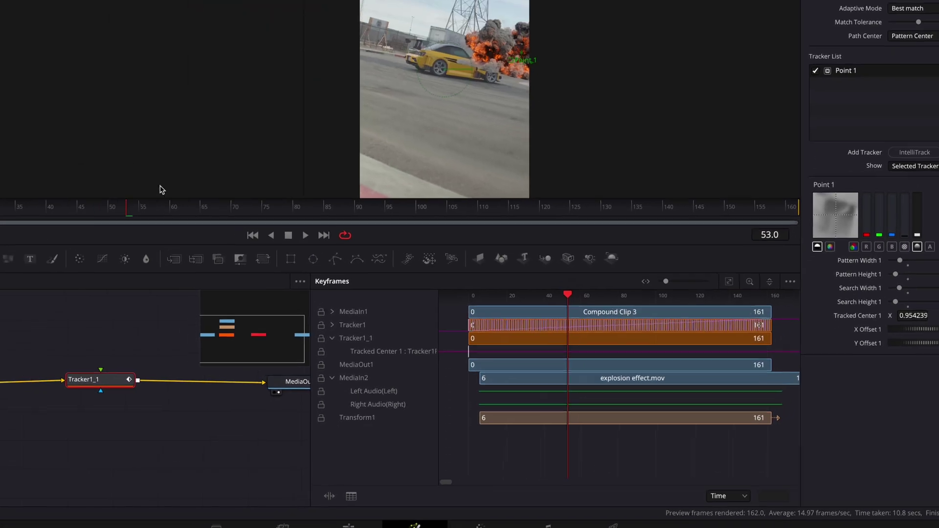
drag(129, 208, 170, 208)
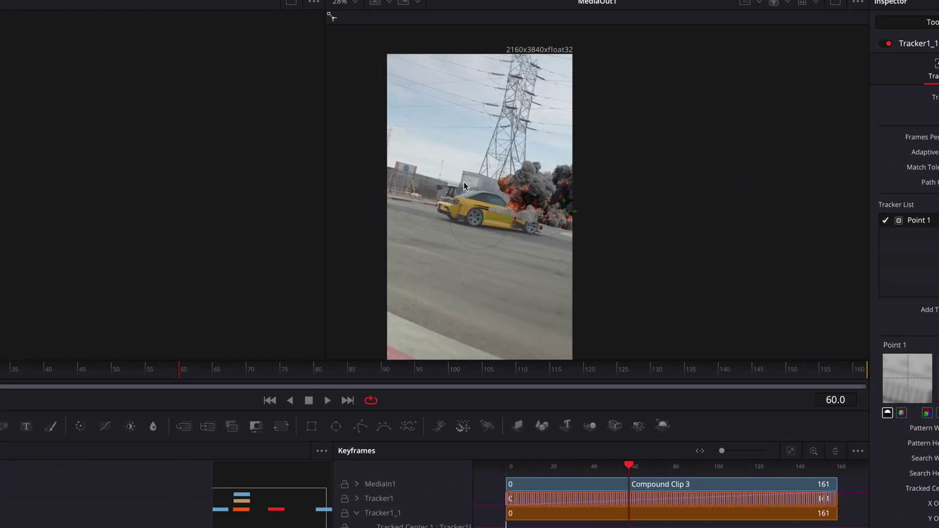
scroll(470, 201, up, 3)
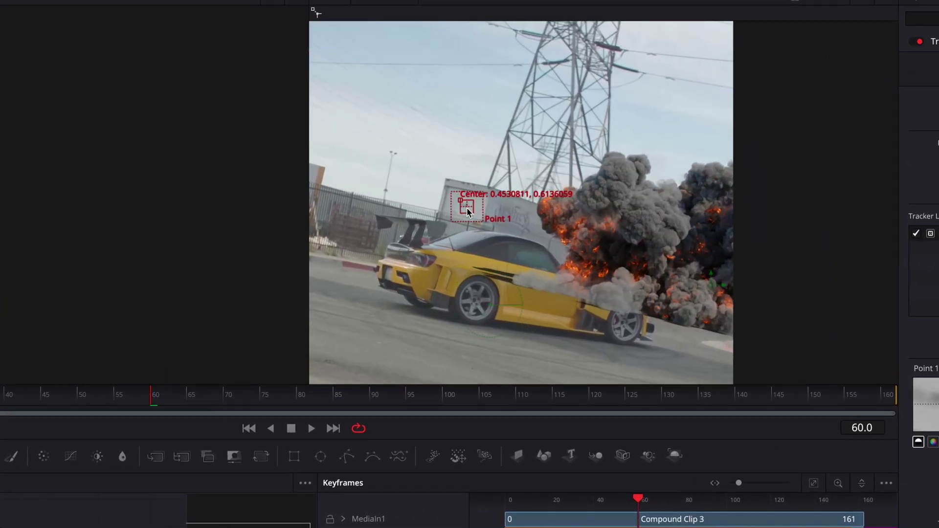
scroll(467, 211, up, 4)
scroll(468, 186, down, 6)
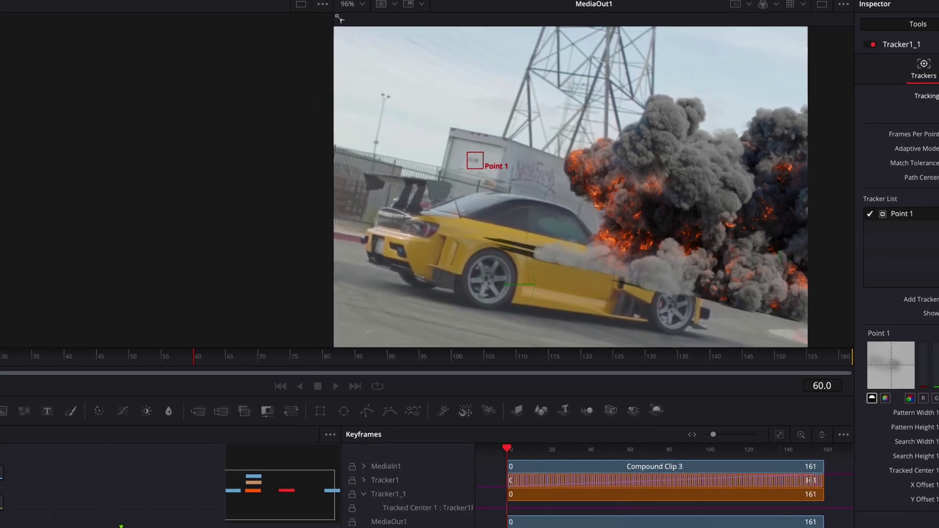
click(841, 88)
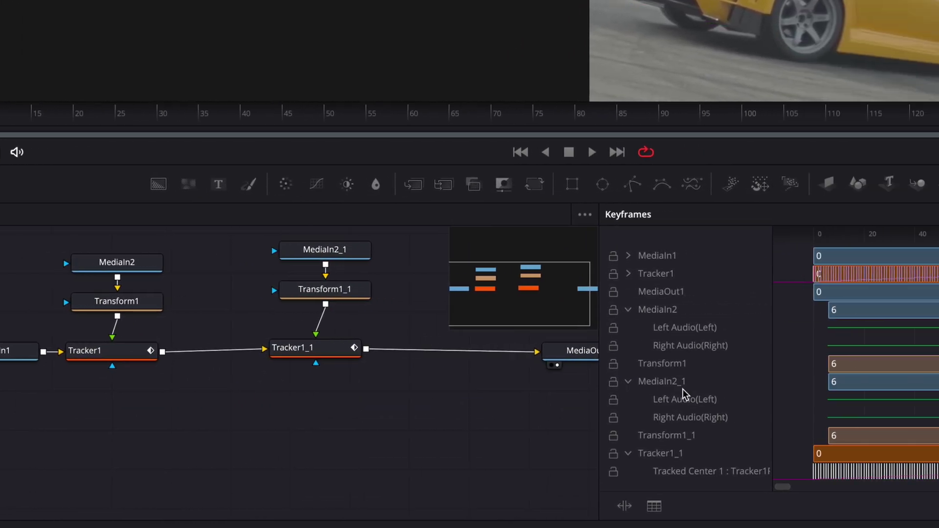
Shift the second explosion clip to start at frame 17 and close the Keyframes editor
click(345, 382)
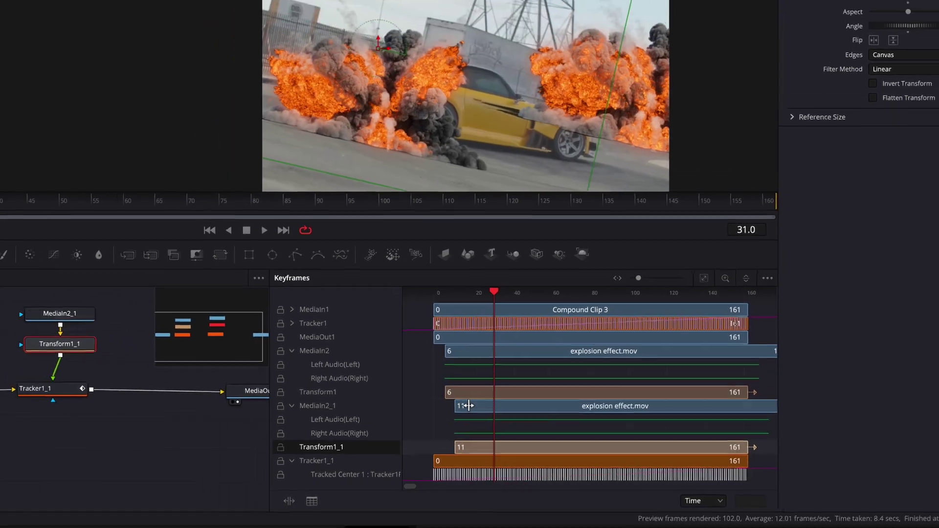
drag(390, 382, 397, 382)
click(151, 363)
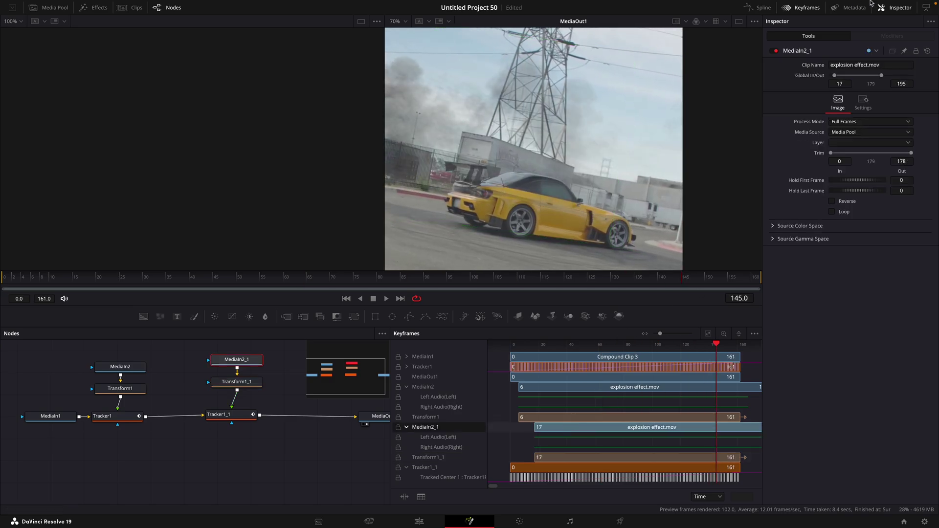
click(801, 8)
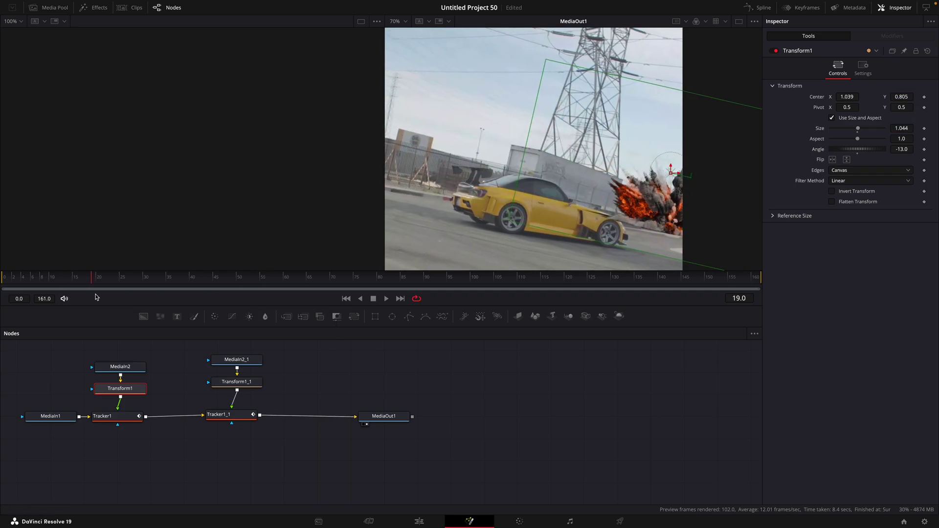
Return to the edit timeline and open the Video 2 copy of Compound Clip 3 in the Color page
click(421, 520)
click(393, 344)
click(427, 392)
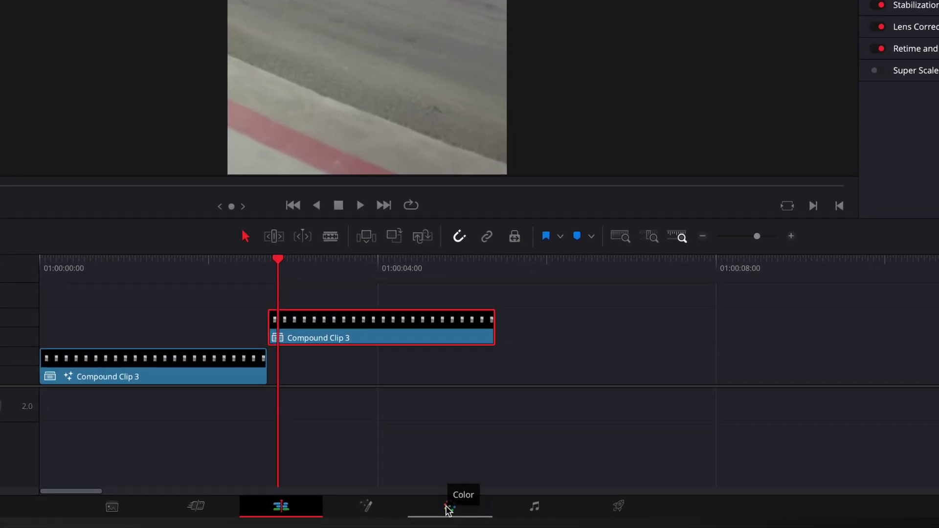
click(515, 527)
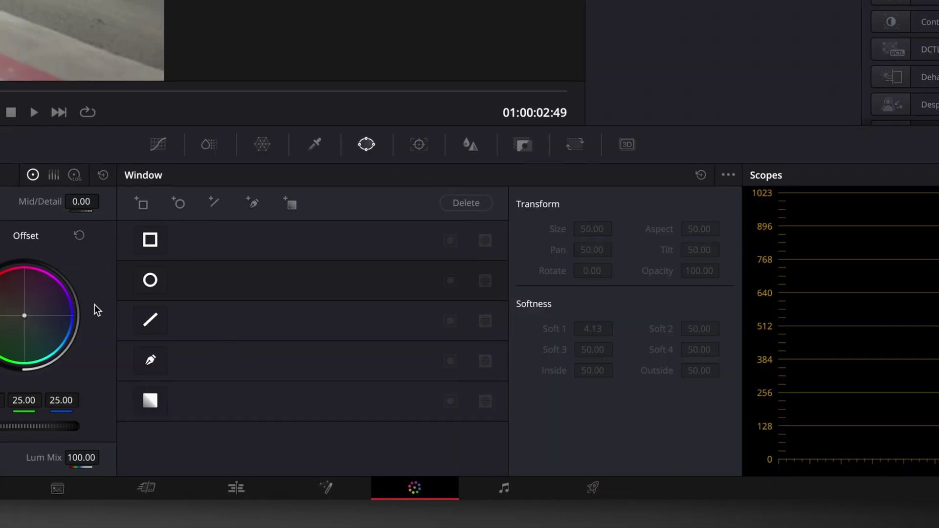
Draw a closed curve power window around the outline of the yellow car
click(151, 361)
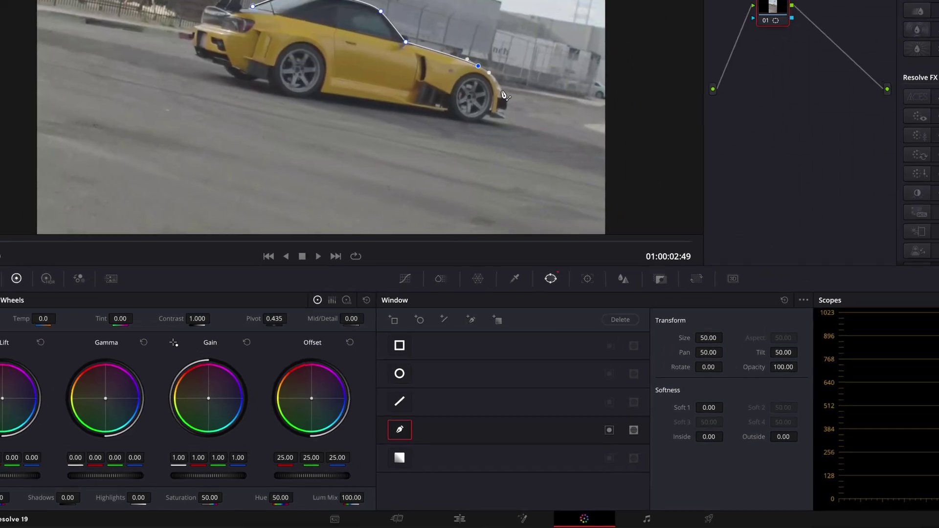
click(460, 175)
click(455, 179)
click(438, 181)
click(420, 170)
scroll(420, 170, up, 1)
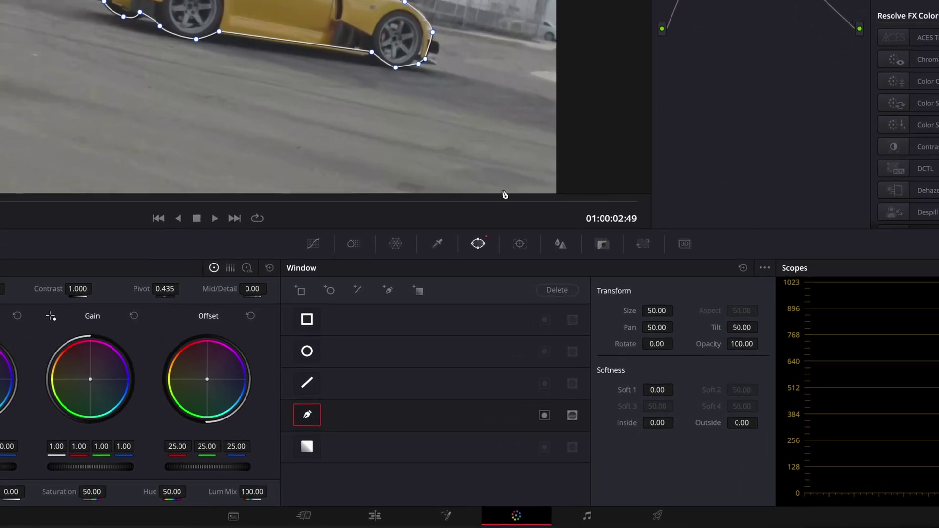
Track the car's power window forward and in reverse across the clip
click(520, 243)
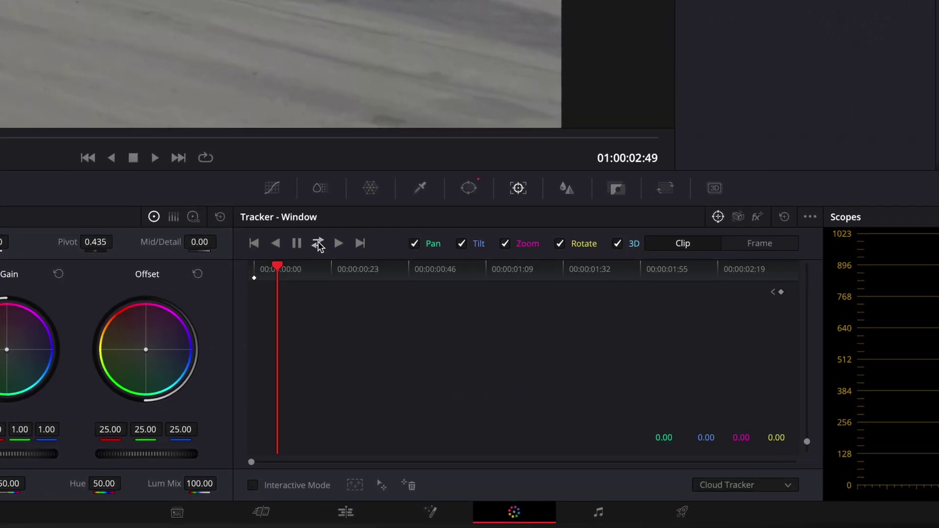
click(318, 244)
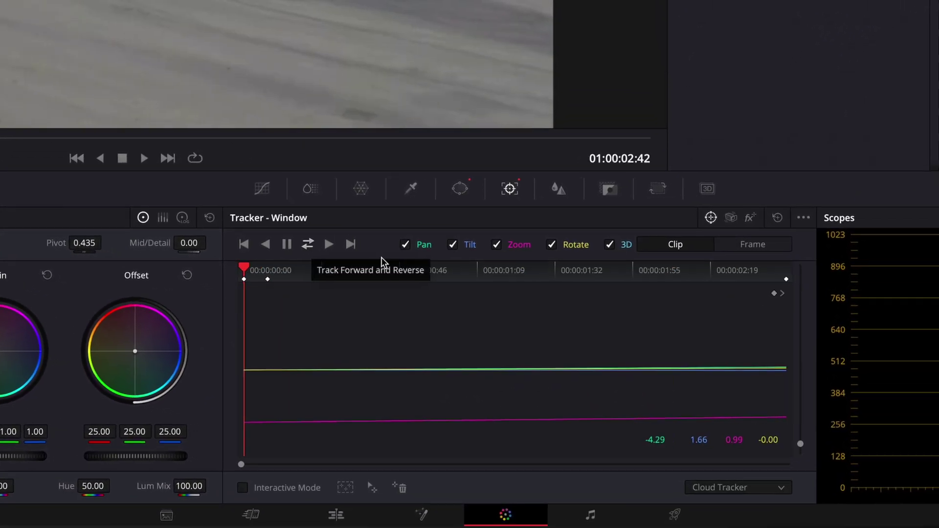
Review the car window's track across the clip and switch the tracker to Frame mode
drag(265, 306, 703, 277)
click(599, 270)
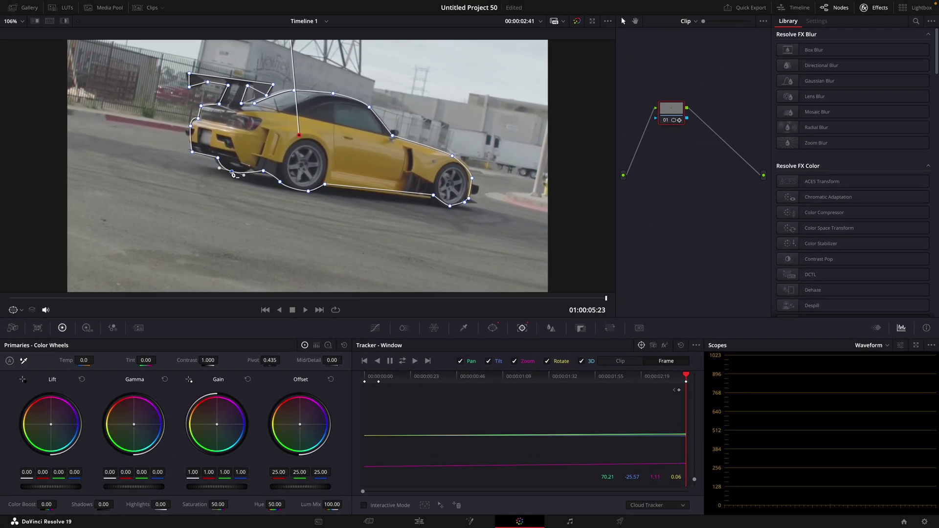
drag(572, 375, 361, 350)
Connect node 01's key output to a new alpha output and set the window's softness to 2.22 inside and 0.90 outside
right_click(687, 187)
click(717, 226)
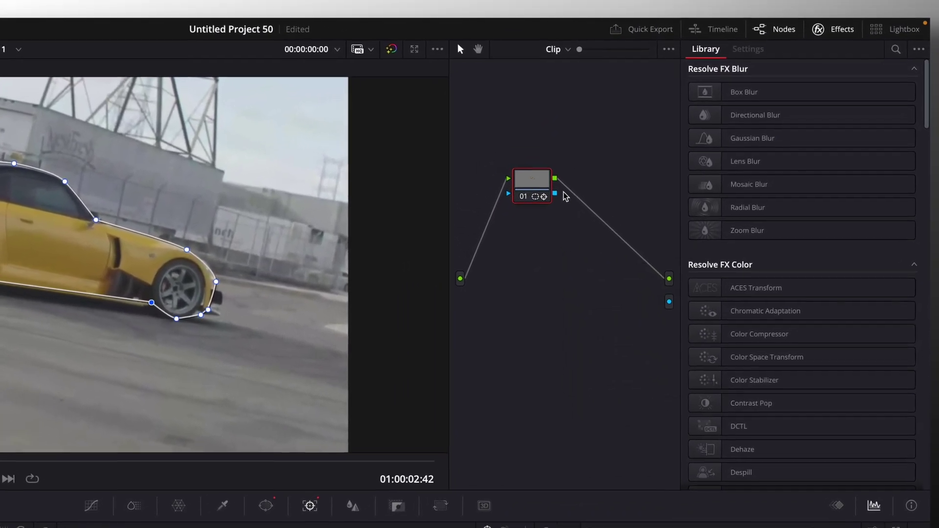
drag(664, 131, 708, 175)
drag(590, 276, 647, 326)
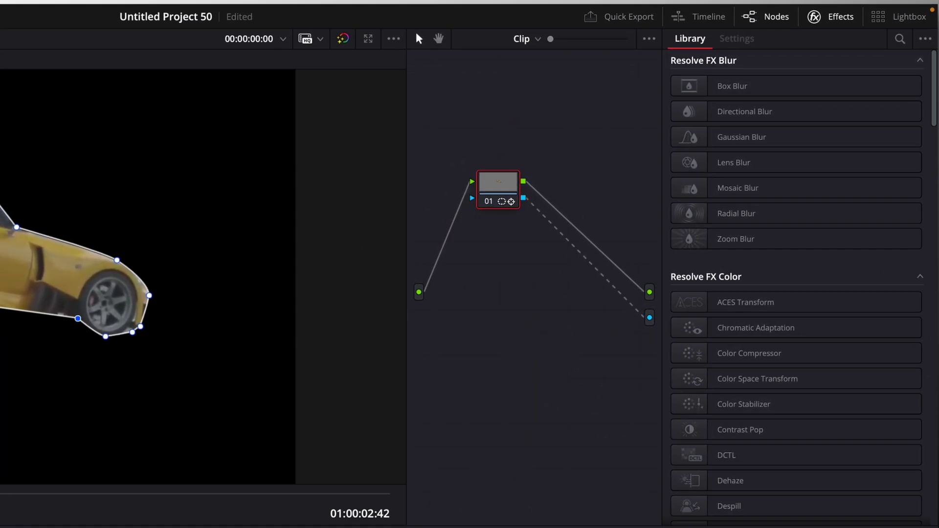
drag(551, 499, 622, 408)
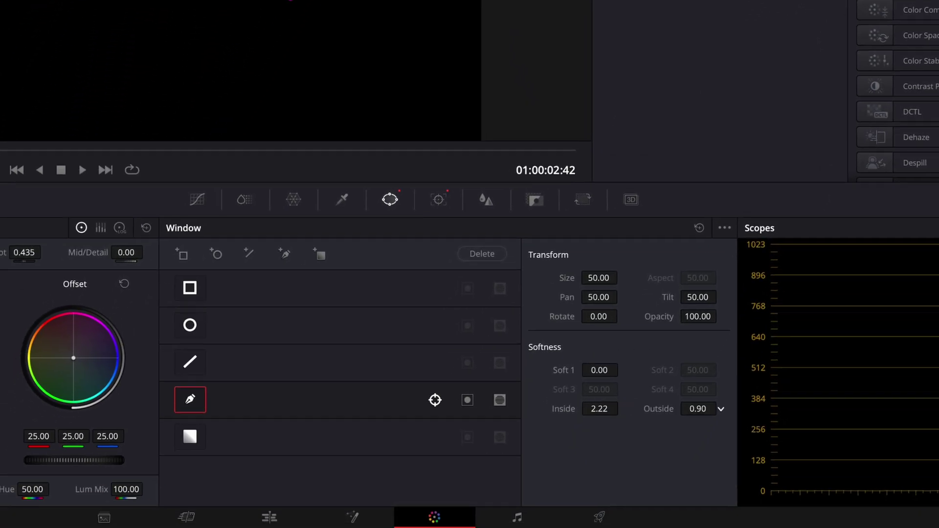
Return to the edit timeline and move the masked Compound Clip 3 on Video 2 to the start, directly above the Video 1 clip
click(269, 517)
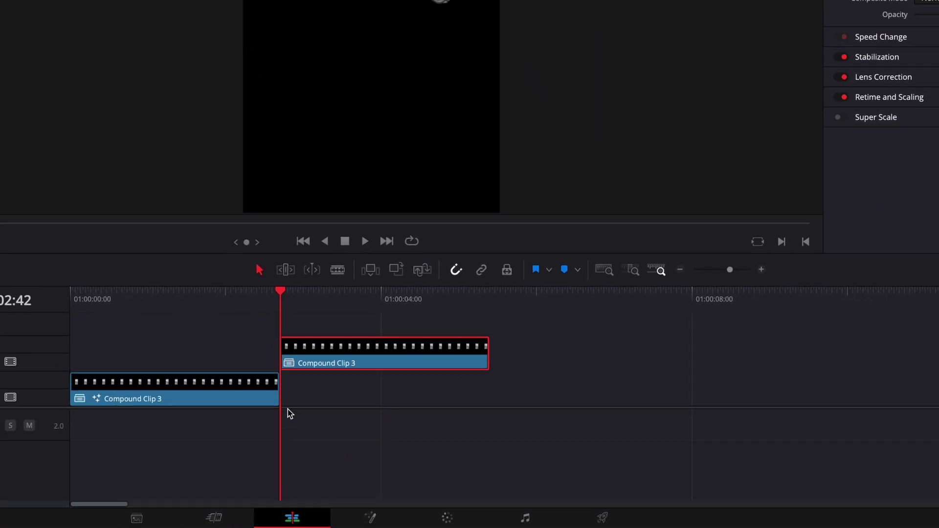
drag(339, 368, 175, 382)
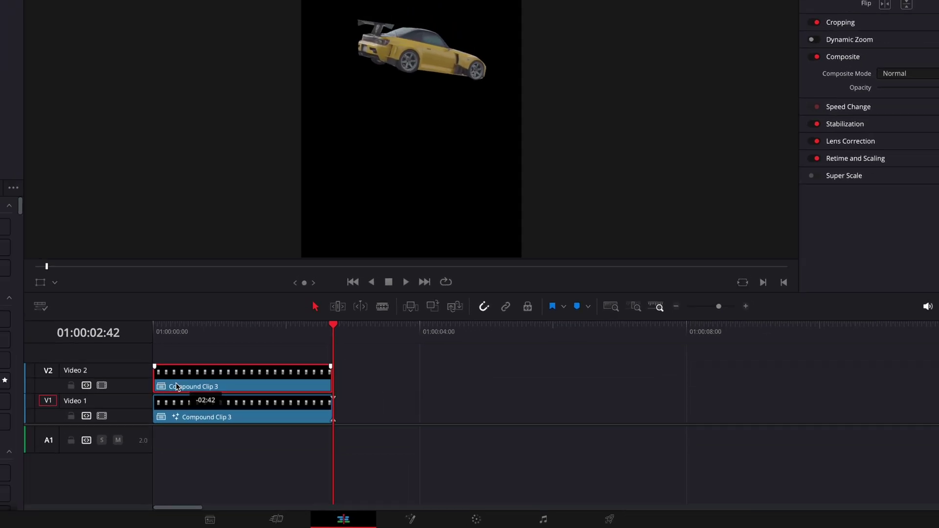
drag(314, 335, 240, 335)
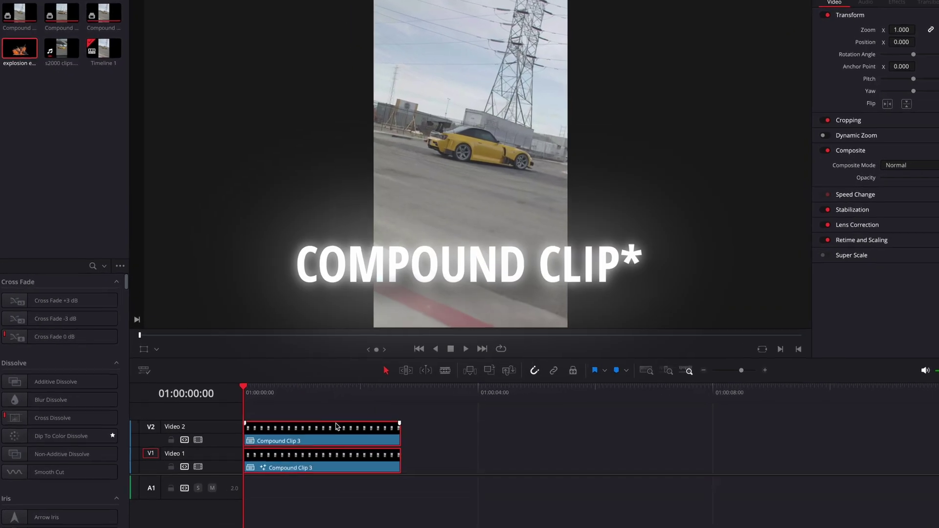
Combine the two stacked clips into a new compound clip and open it in the Fusion page
right_click(375, 418)
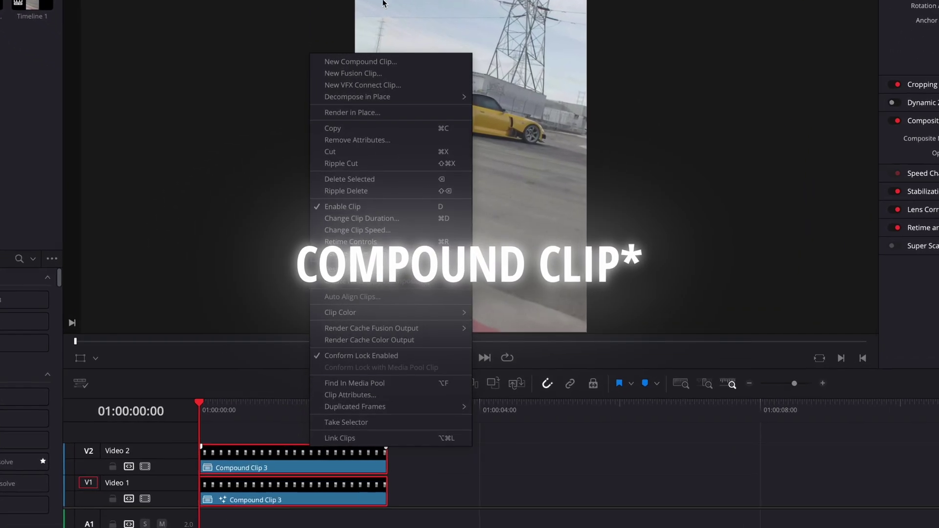
click(391, 47)
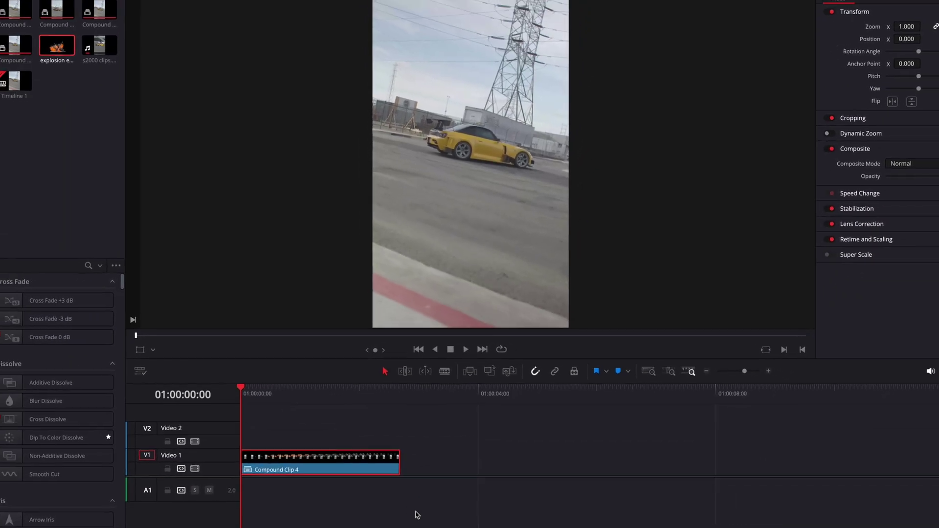
click(486, 521)
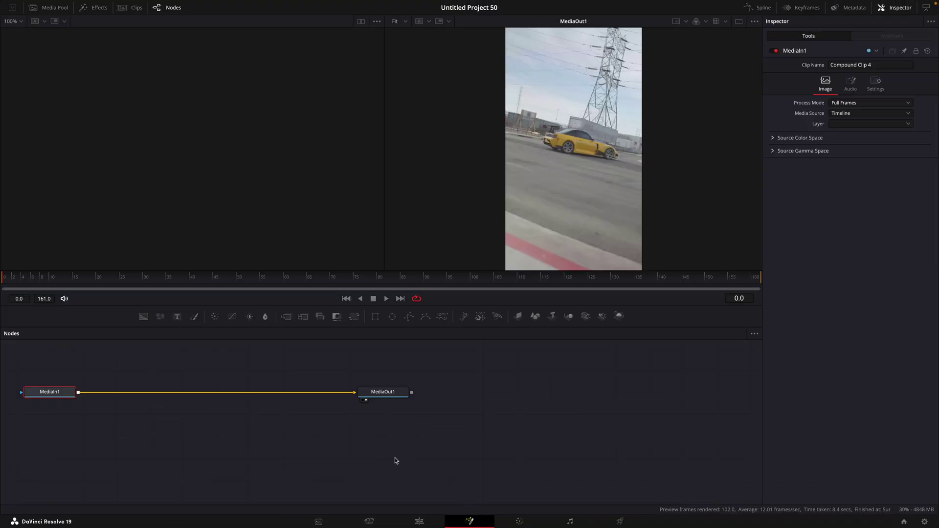
Add a Transform node after MediaIn1 and keyframe its Center and Size at frame 7
key(shift+space)
text(transform)
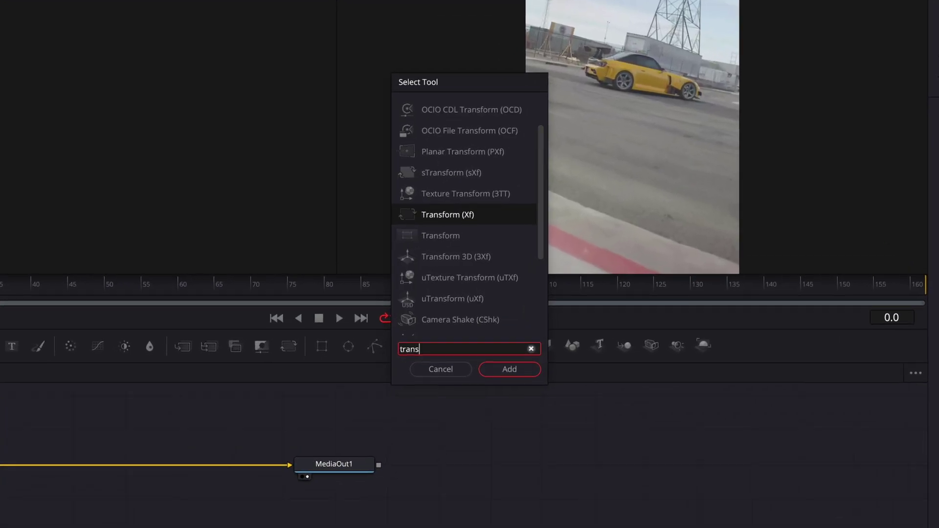
key(Return)
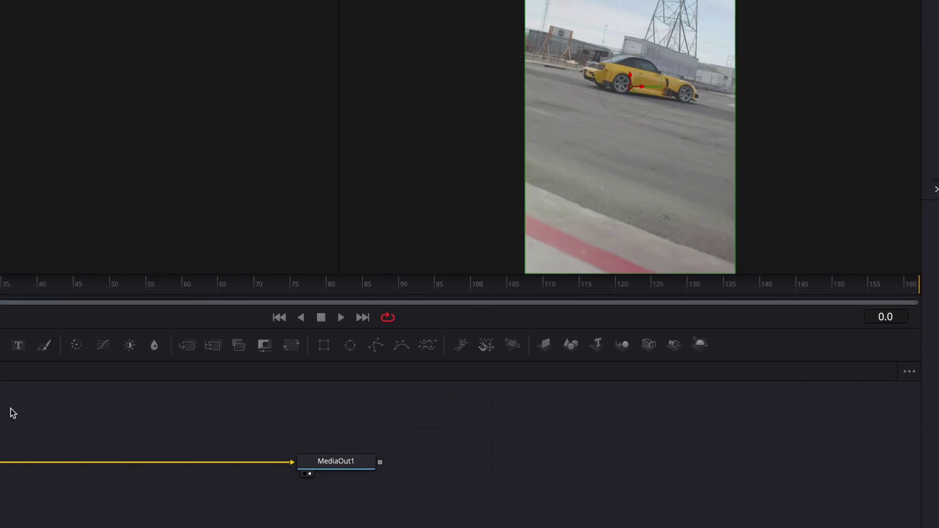
mouse_move(32, 283)
mouse_down()
mouse_move(13, 282)
mouse_move(37, 282)
mouse_up()
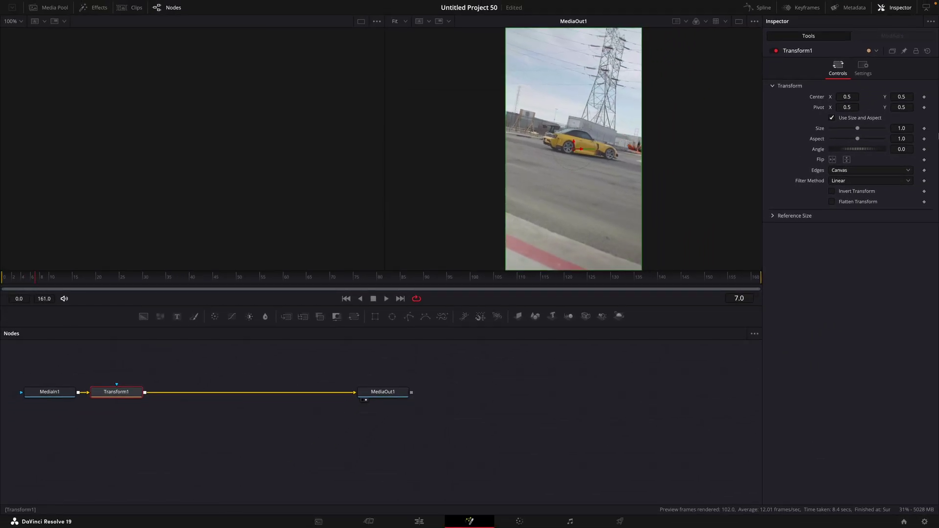
click(924, 98)
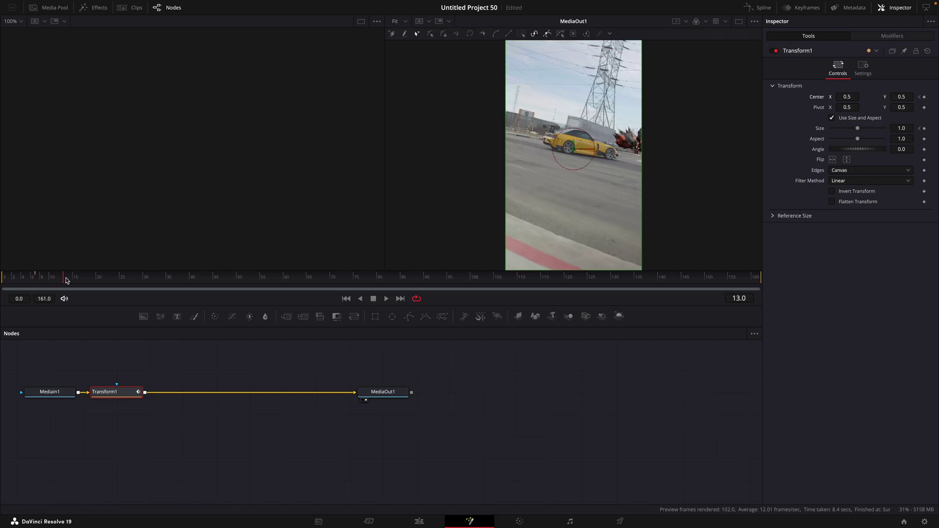
Set the Transform's Size to 1.379 and Center to 0.306, 0.47 at frame 13, and hold both with keyframes at frame 18
drag(901, 129, 919, 129)
drag(854, 97, 823, 97)
drag(901, 97, 892, 97)
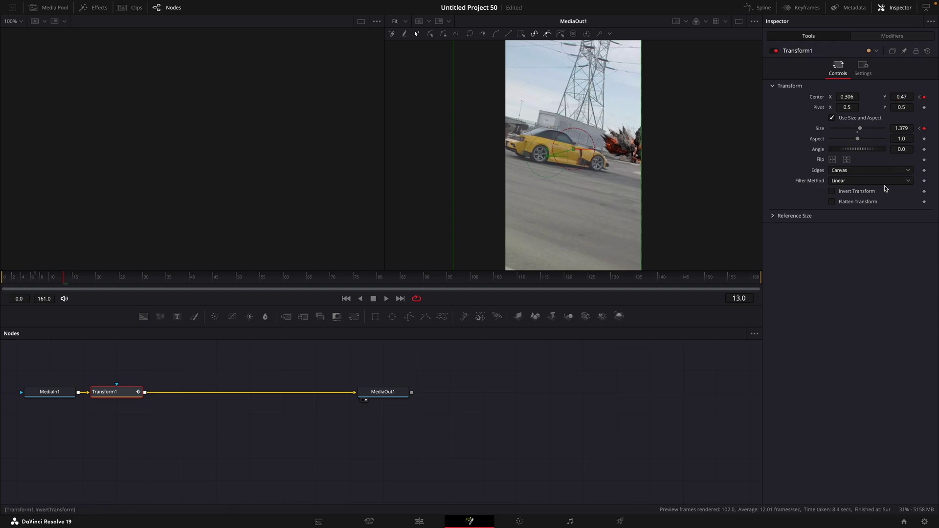
key(Right)
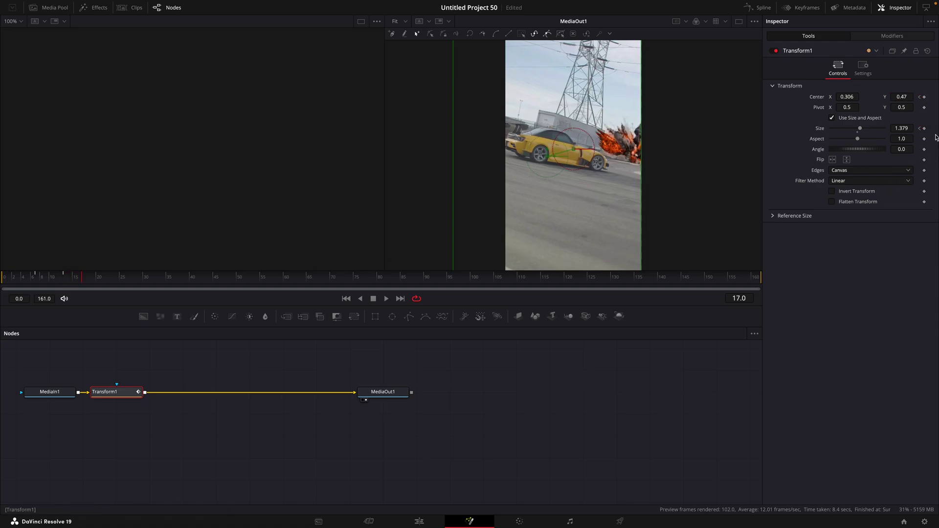
key(Right)
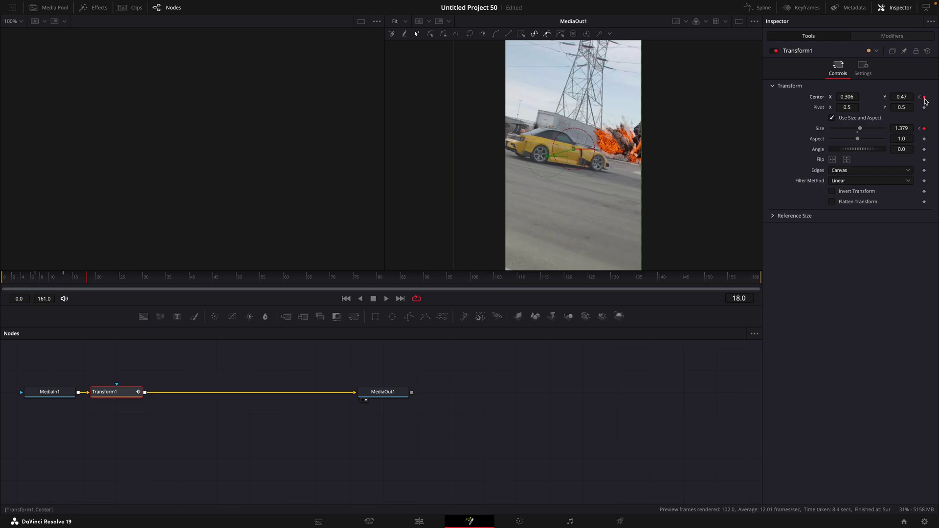
Set the Transform's Size to 1.601 and Center to 0.543, 0.423 at frame 24, and hold both with keyframes at frame 27
key(Right)
key(Right)
key(Right)
key(Right)
key(Right)
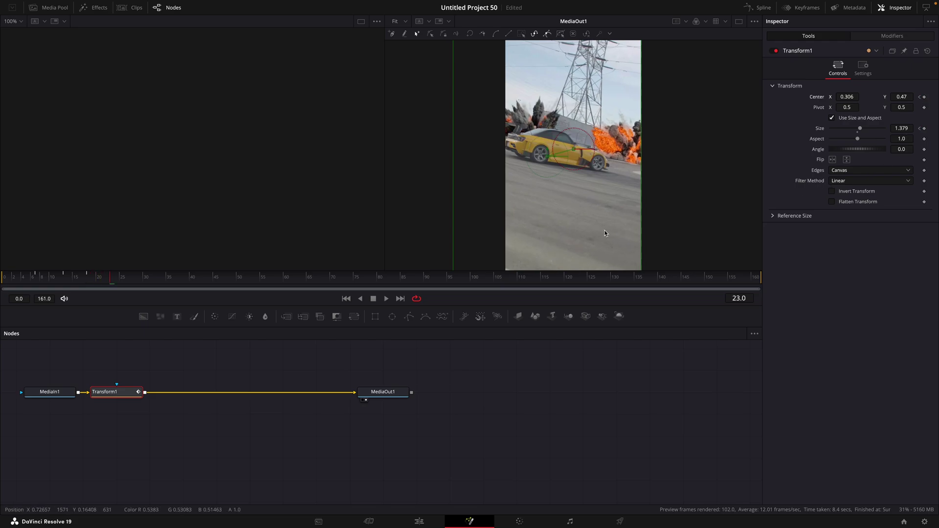
drag(900, 130, 929, 129)
drag(837, 97, 896, 98)
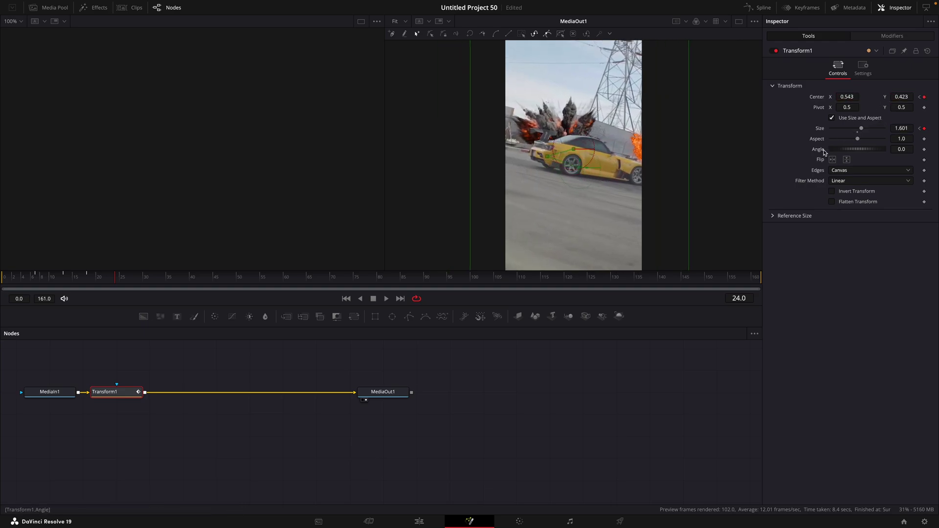
key(Right)
key(Right)
key(Right)
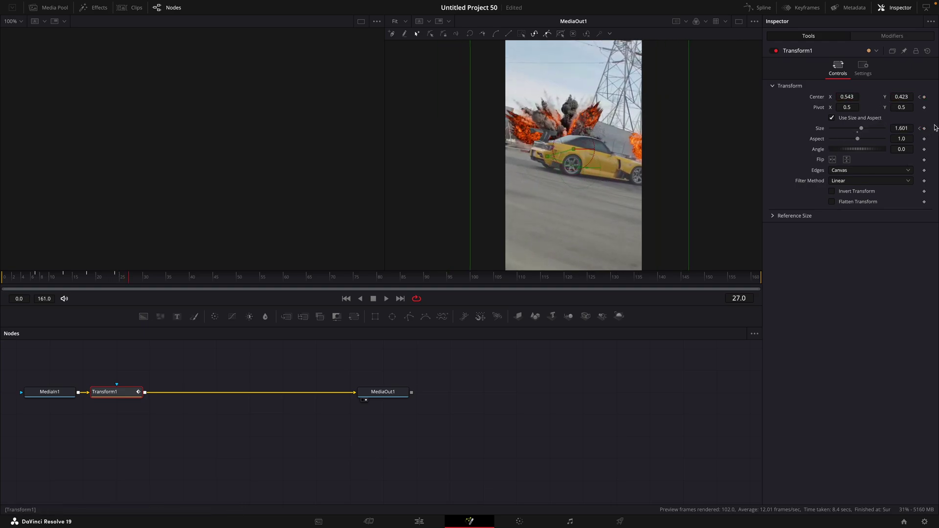
Reset the Transform's Center to 0.5, 0.5 and Size to 1.0 at frame 33
key(Right)
key(Right)
key(Right)
key(Right)
key(Right)
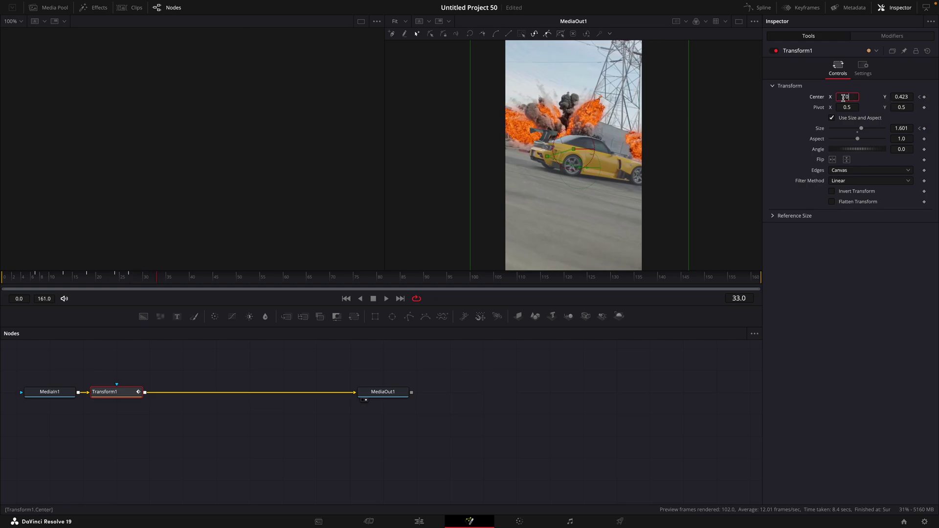
key(Tab)
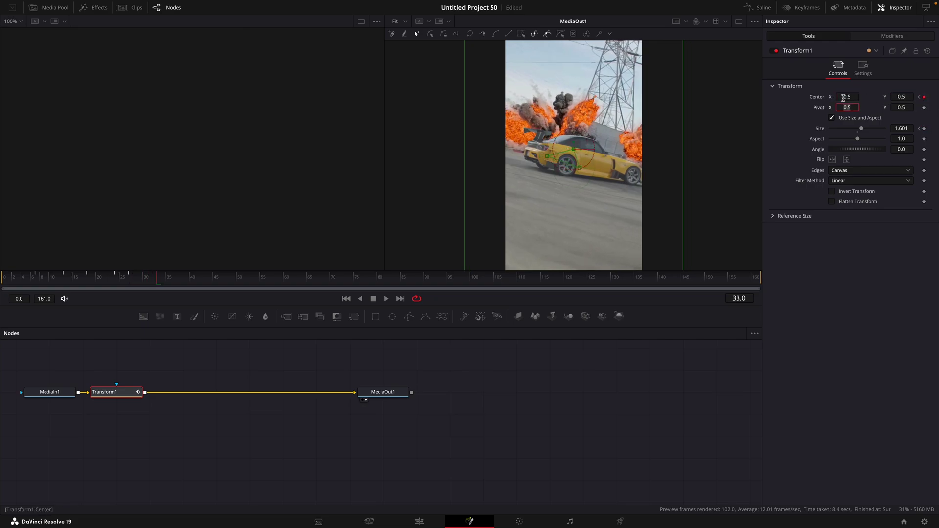
click(905, 128)
text(1)
key(Tab)
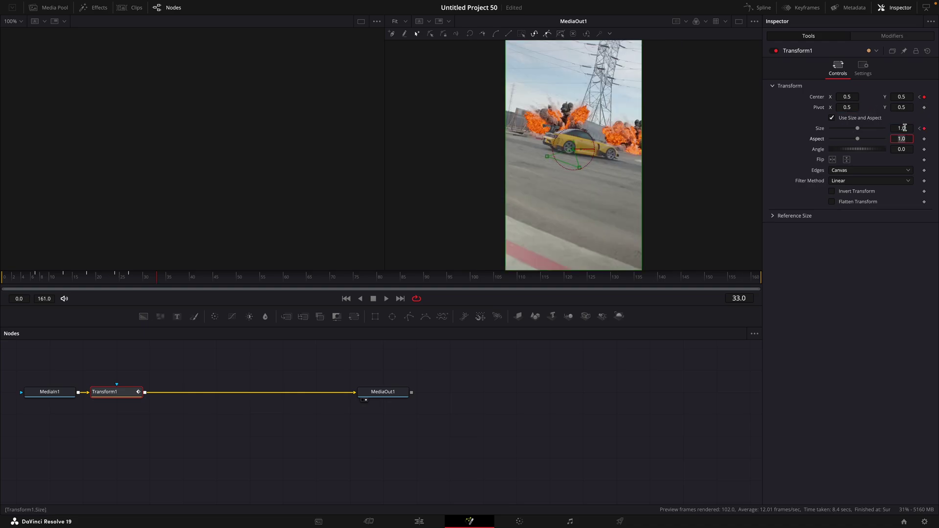
Open the Spline editor and show Transform1's Center and Size curves fitted to the view
click(759, 8)
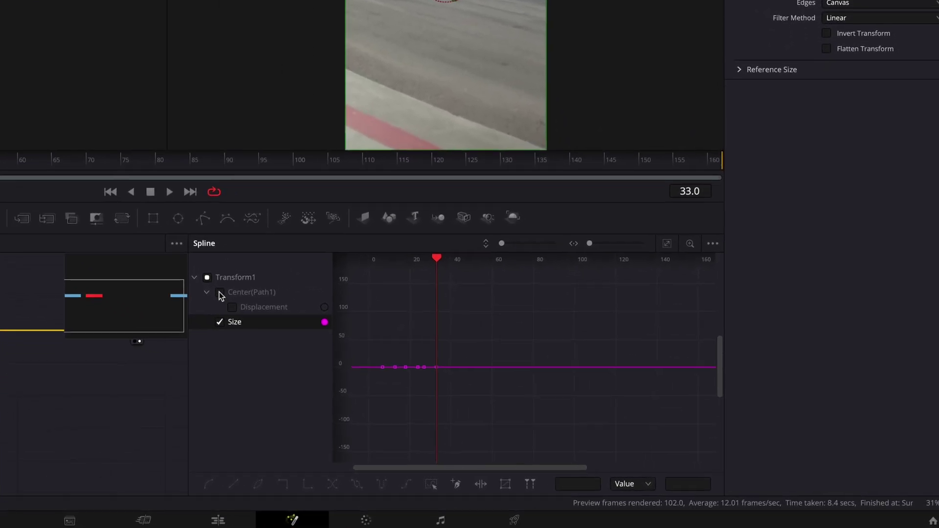
click(219, 292)
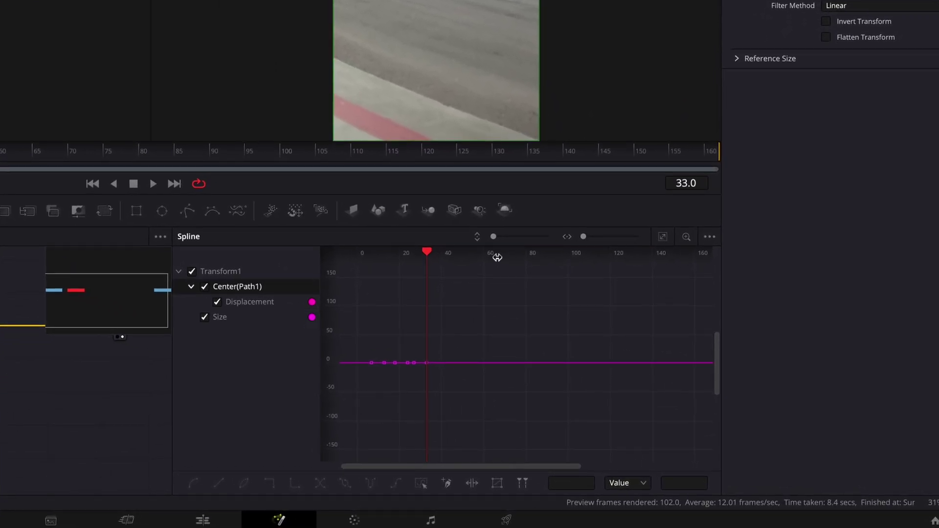
click(662, 238)
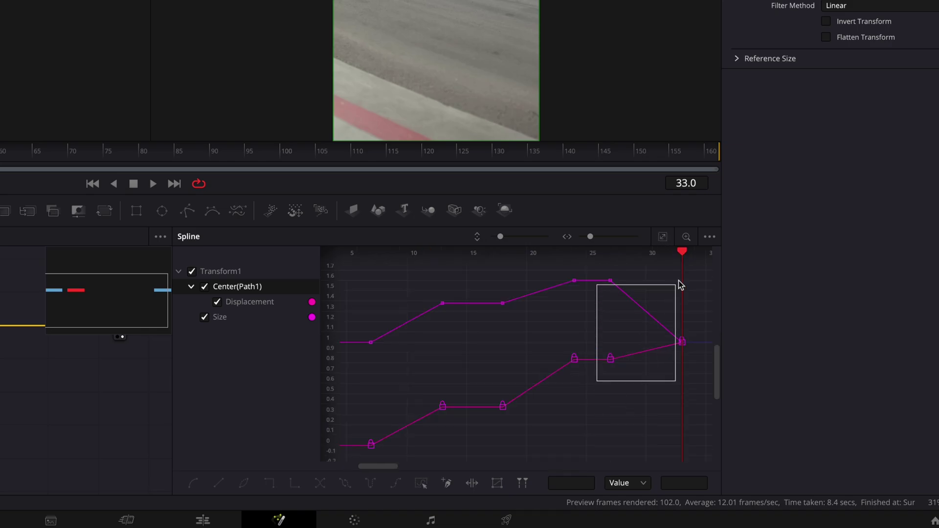
Smooth all of Transform1's Center and Size keyframes and play back the clip to check the camera movement
drag(684, 272, 686, 273)
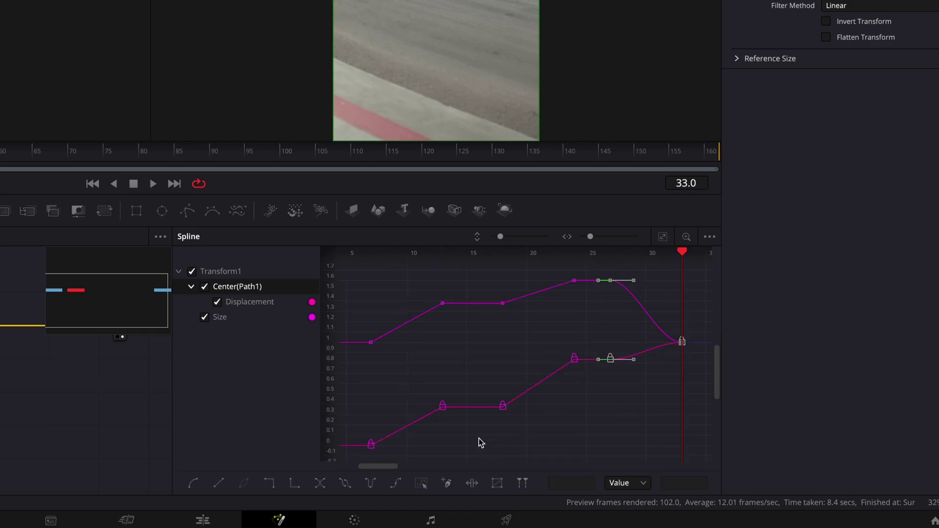
drag(583, 255, 586, 255)
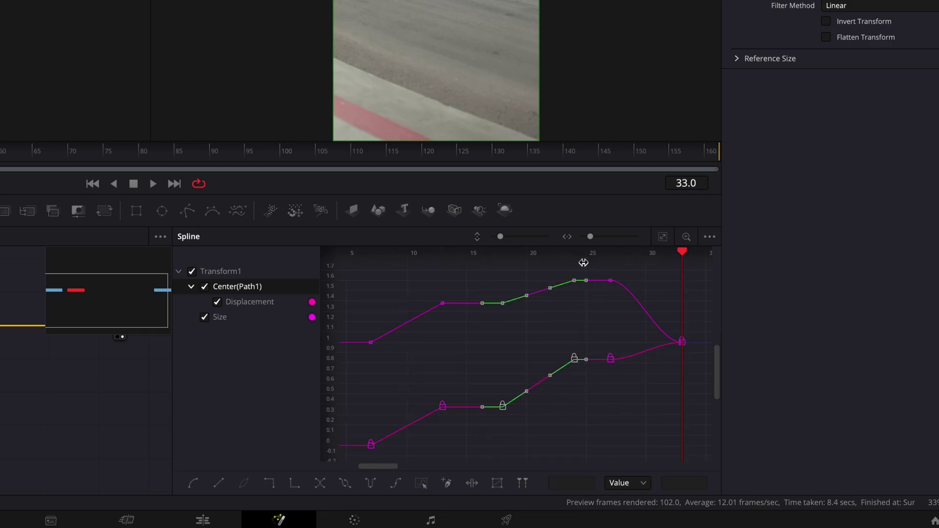
drag(355, 454, 459, 277)
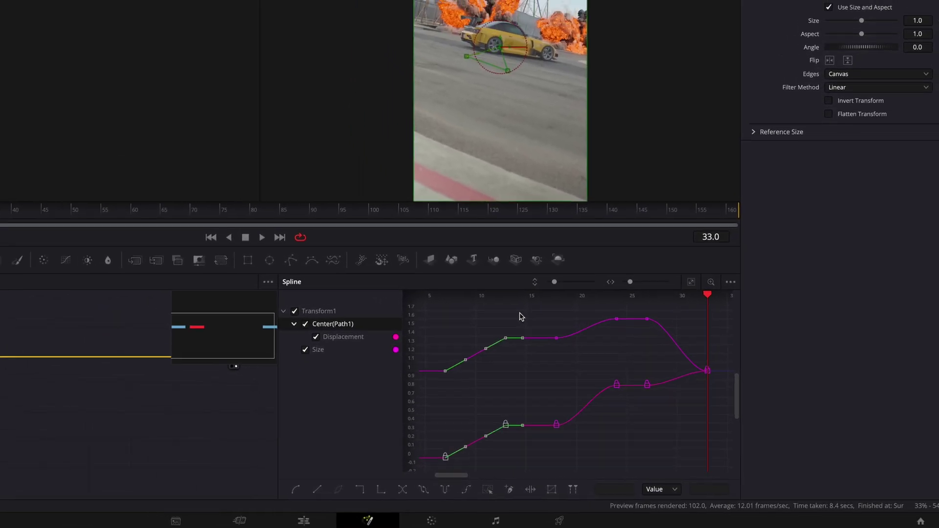
key(shift+s)
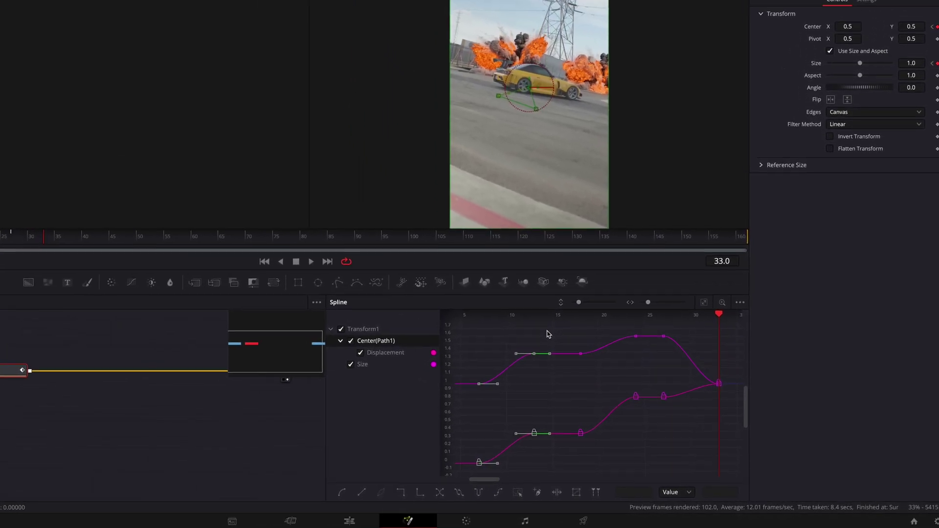
click(54, 277)
key(space)
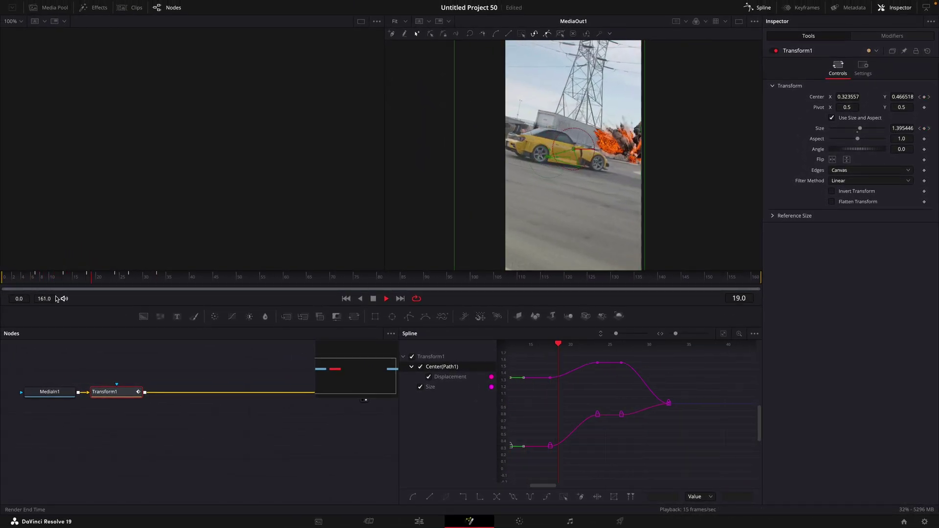
key(space)
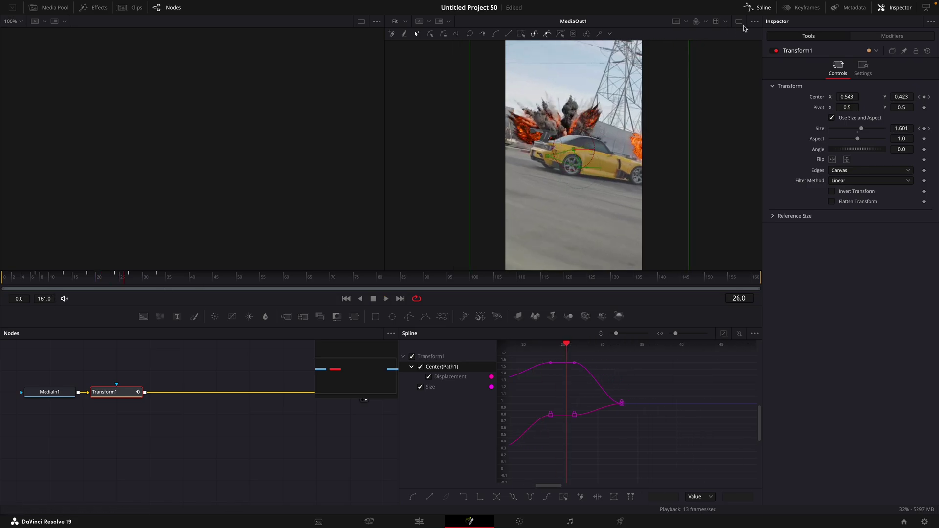
Replace the Spline editor with the Keyframes editor and show Transform1's Size and Center keyframes fitted to the view
click(801, 9)
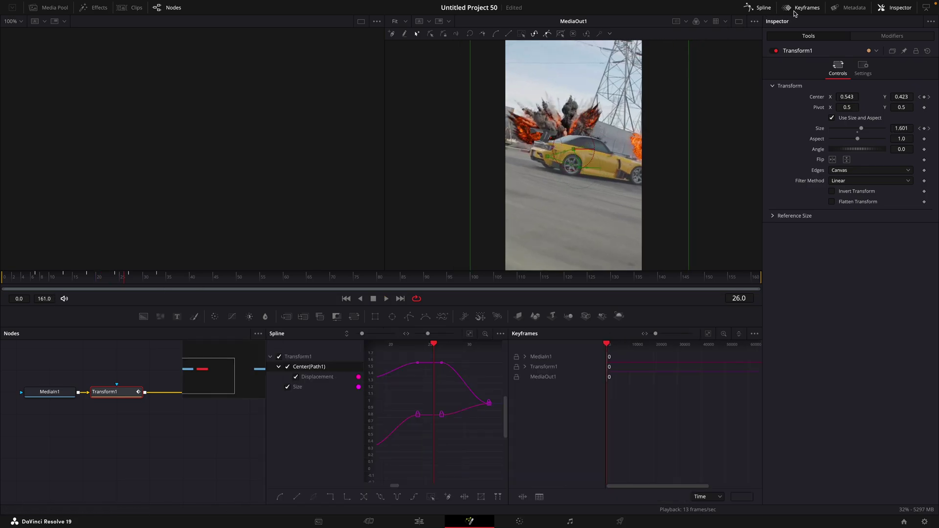
click(768, 10)
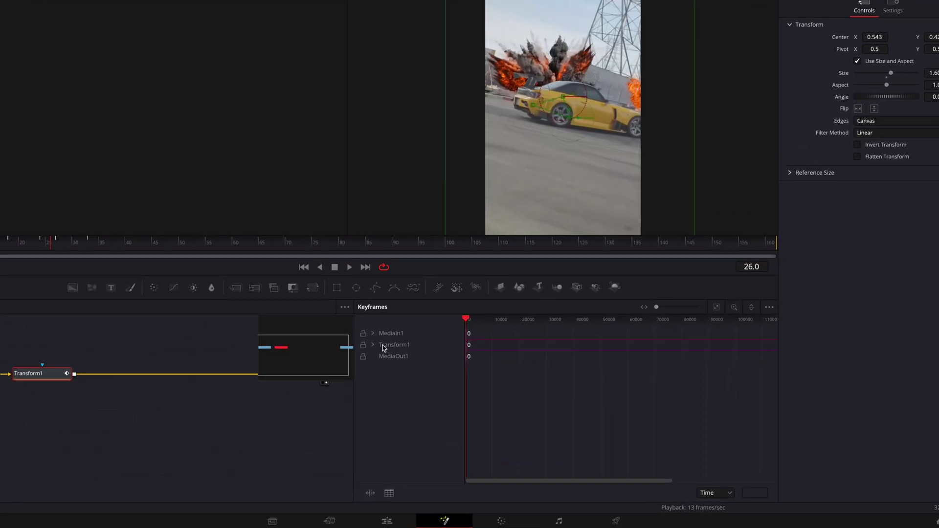
click(409, 367)
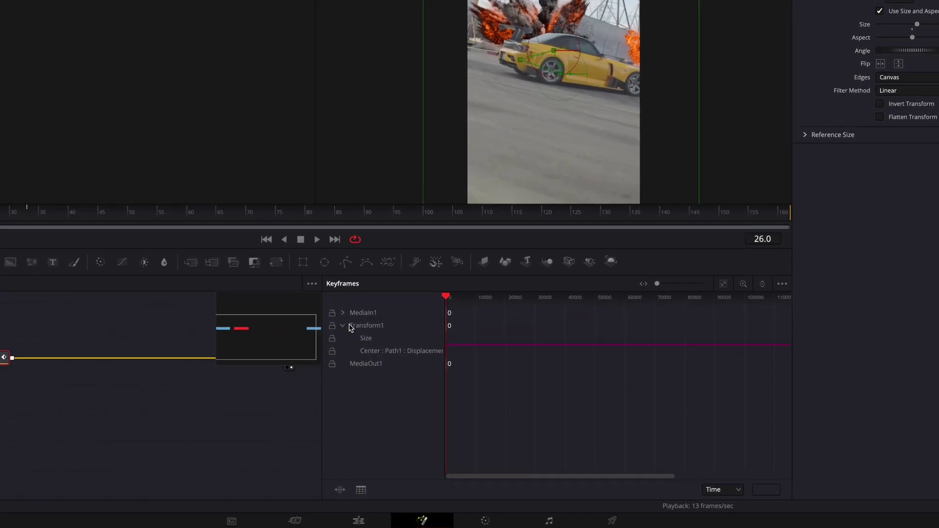
click(724, 283)
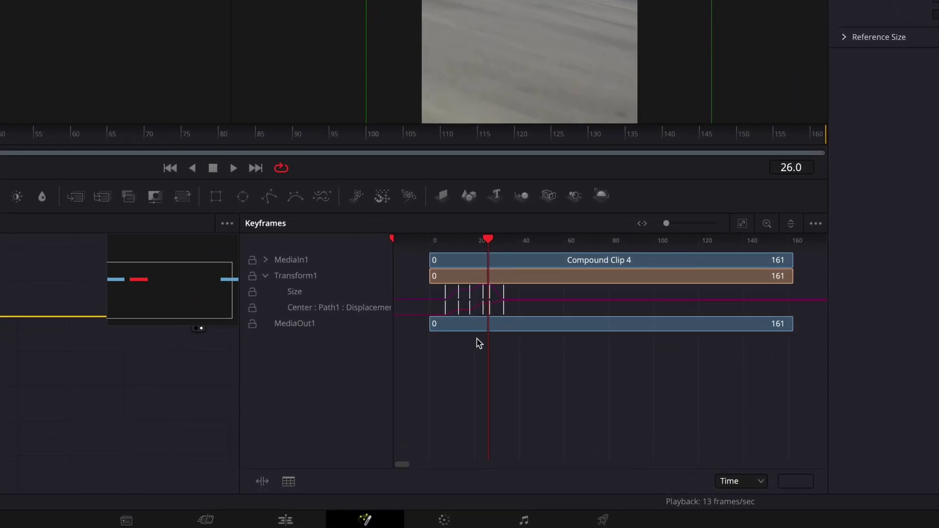
scroll(516, 377, up, 10)
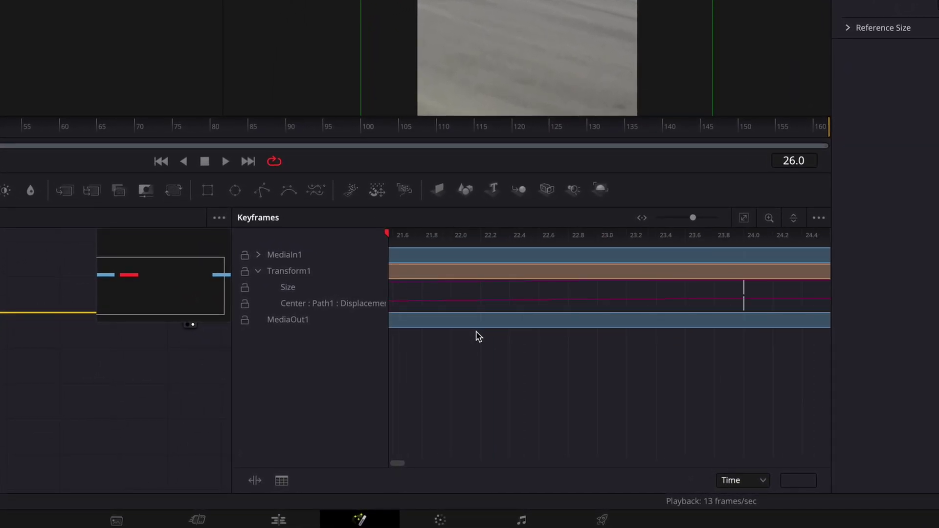
scroll(476, 332, down, 10)
scroll(481, 332, right, 2)
Move Transform1's first Size and Center keyframes to frame 9 and the second pair to frame 15
click(452, 234)
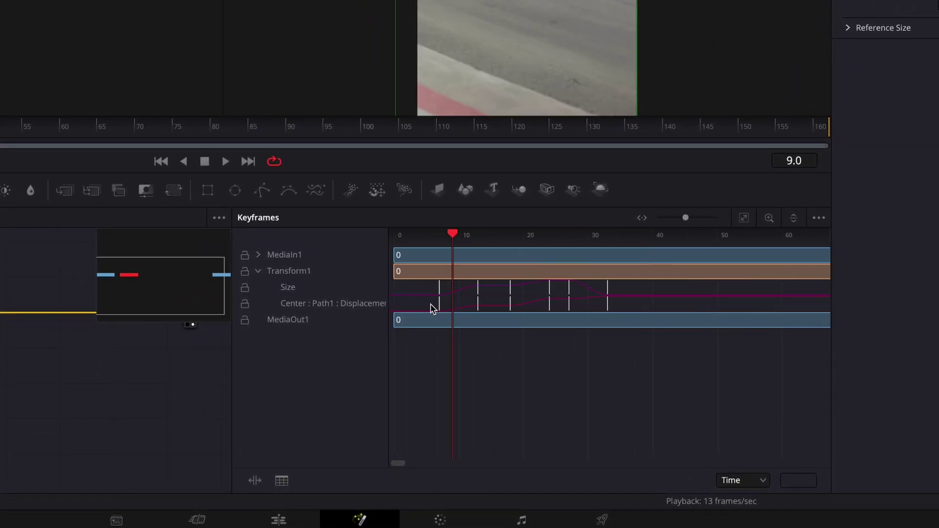
drag(440, 297, 448, 303)
key(Right)
key(Right)
key(Right)
key(Right)
scroll(448, 309, right, 1)
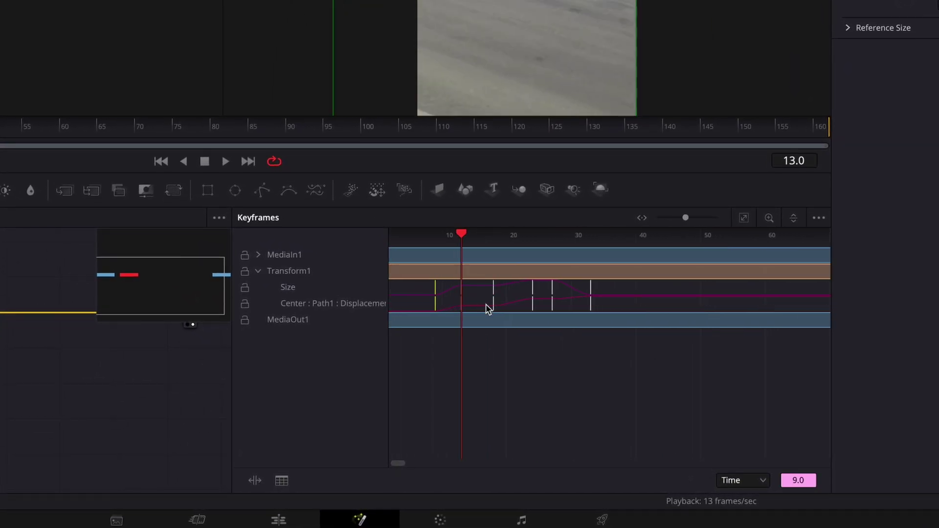
drag(465, 237, 474, 237)
drag(453, 282, 466, 308)
drag(462, 306, 474, 307)
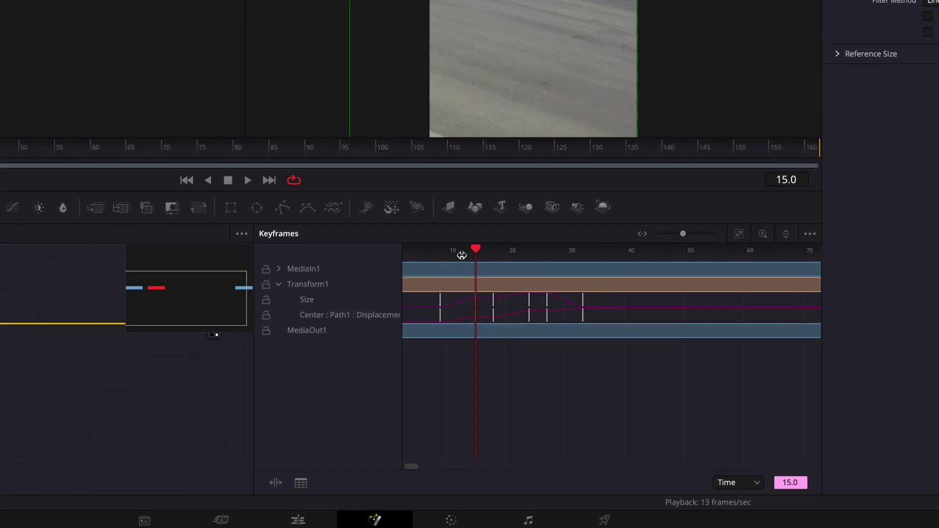
Play back the clip from the start of the zoom to check the retimed camera movement
click(453, 256)
scroll(457, 256, left, 1)
key(space)
scroll(482, 294, right, 3)
key(space)
scroll(465, 322, left, 3)
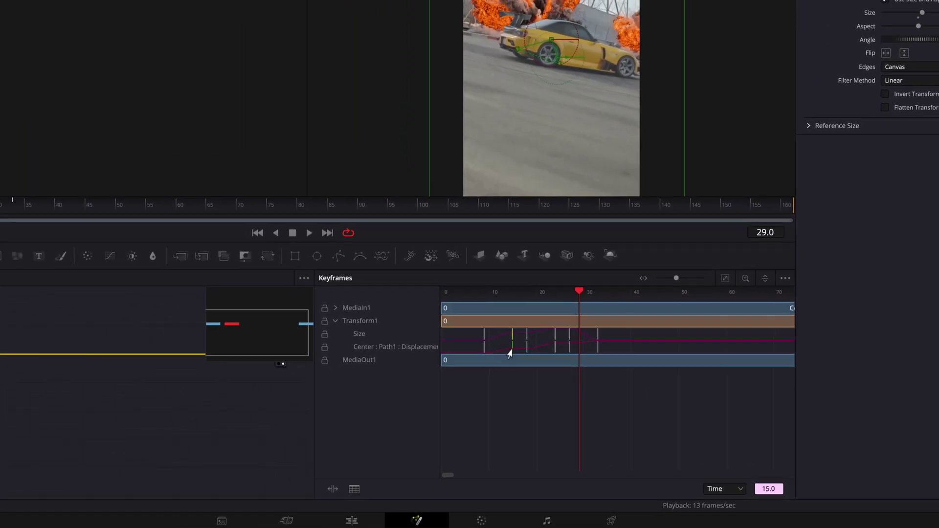
Shift Transform1's first two pairs of keyframes two frames later together, with the first at frame 11, and play back the clip
drag(512, 353, 488, 333)
drag(484, 351, 494, 352)
click(0, 265)
key(space)
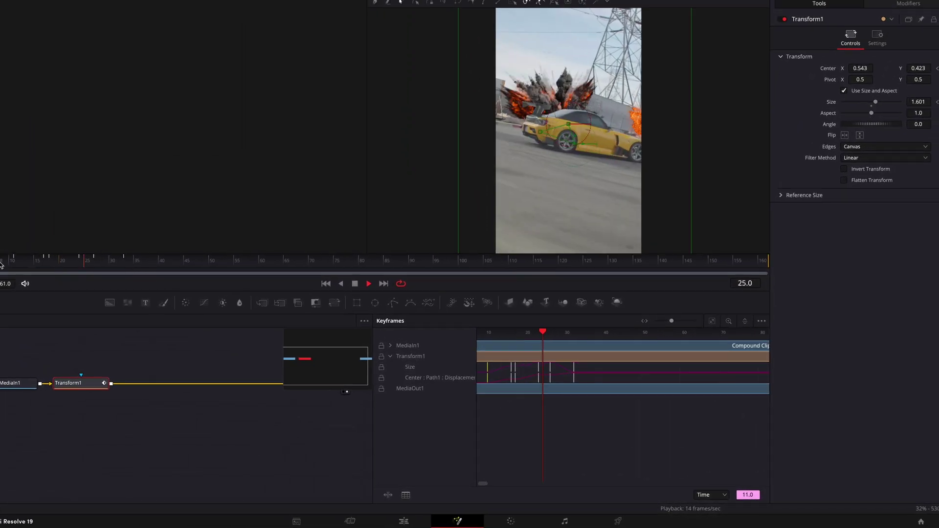
key(space)
Move Transform1's final Size and Center keyframes to frame 31
drag(122, 264, 95, 267)
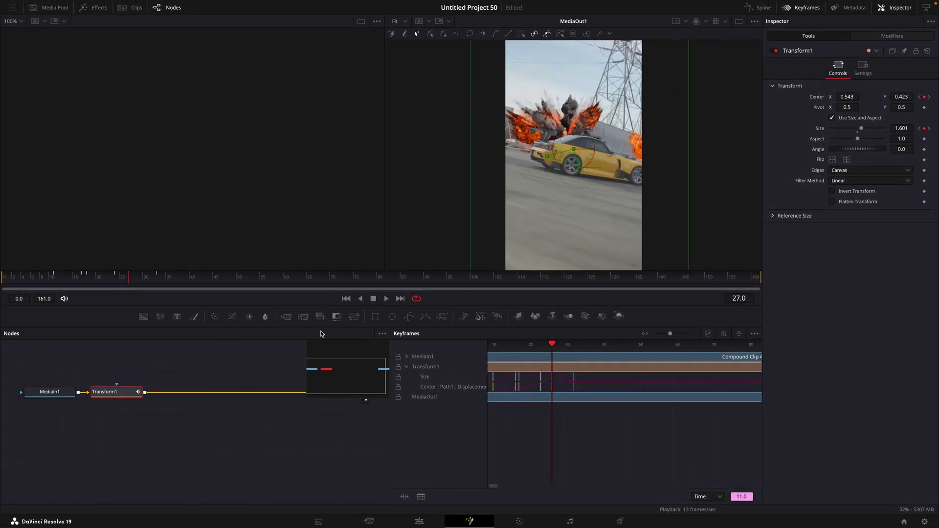
drag(552, 346, 556, 346)
drag(551, 388, 563, 389)
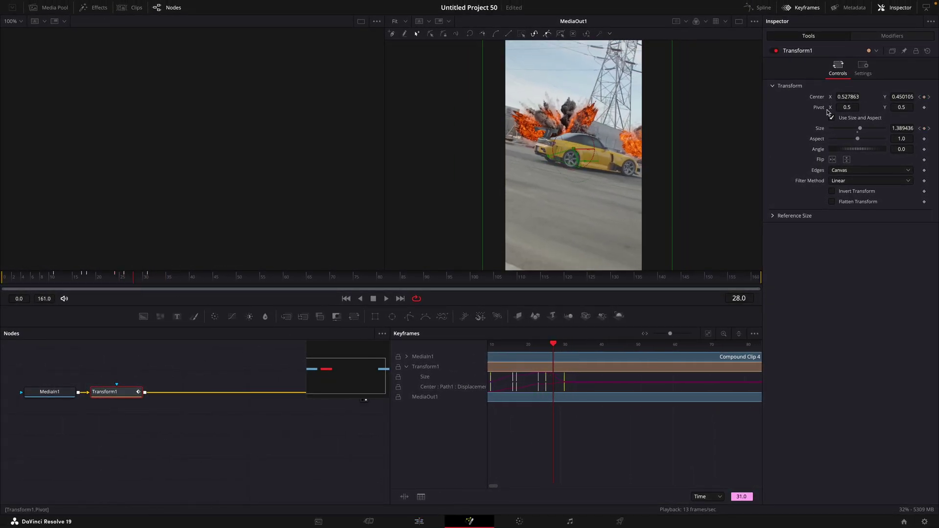
Enable Motion Blur on Transform1 with Quality 10 and raise the Shutter Angle to the end of its slider
click(863, 71)
drag(107, 278, 66, 278)
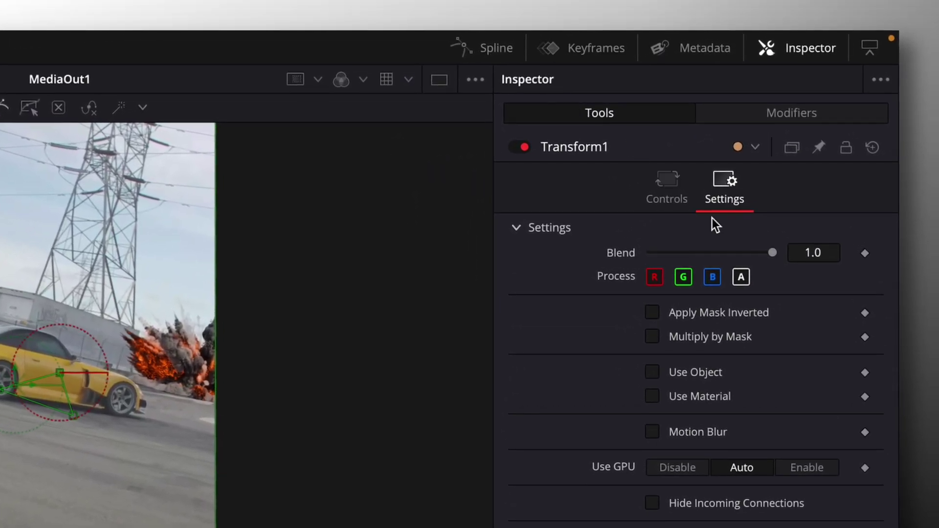
click(653, 432)
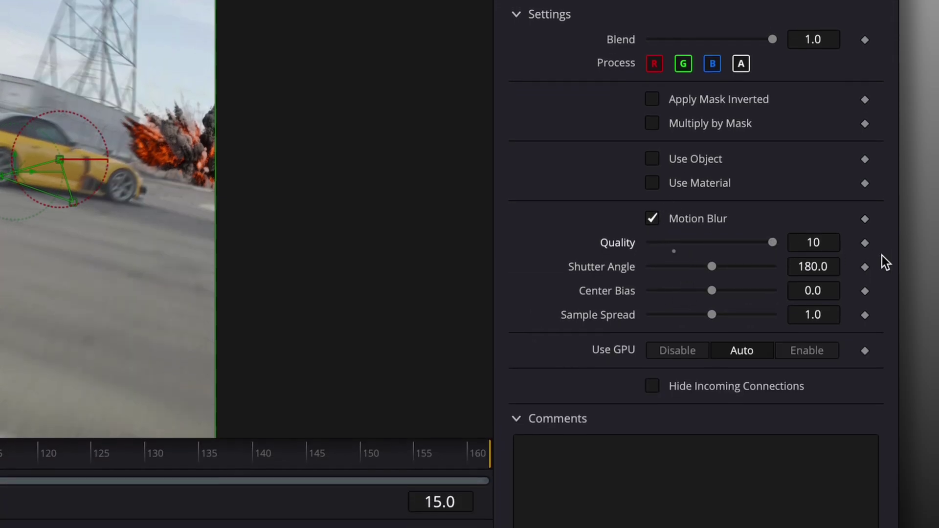
drag(711, 266, 779, 277)
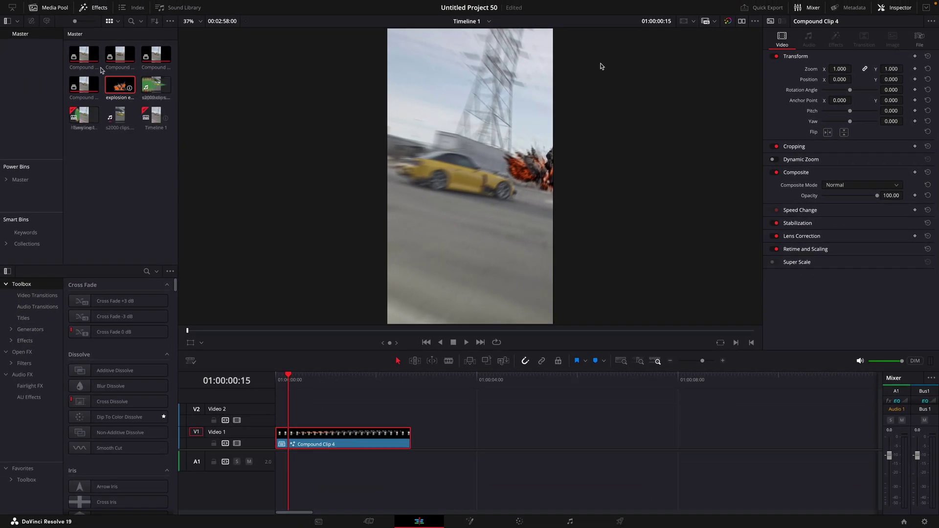
Place explosion sound.mp3 on audio track 1 under the compound clip and line its start up with the first explosion
drag(155, 84, 303, 451)
key(Left)
key(Left)
key(Left)
key(Left)
key(Left)
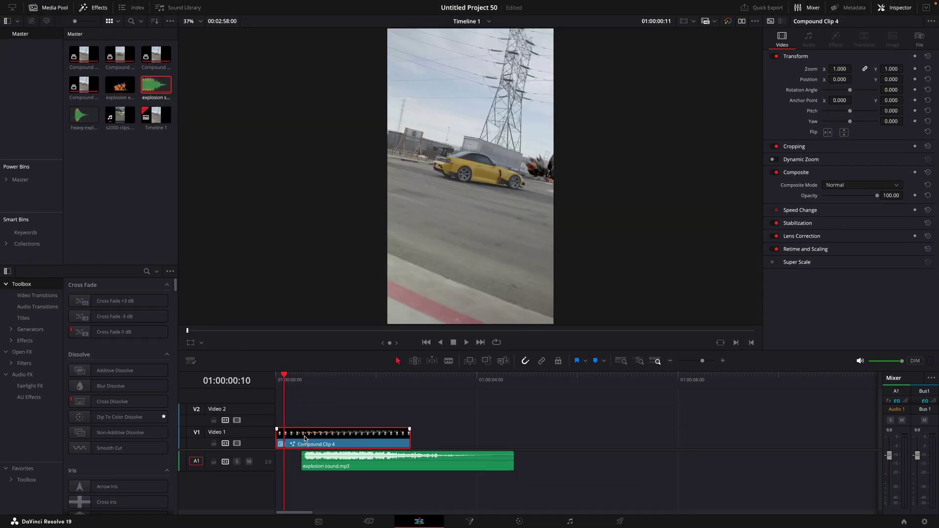
scroll(306, 436, right, 1)
key(Left)
key(Left)
key(Left)
key(Left)
drag(311, 464, 294, 464)
Place heavy explosion.mp3 on audio track 2 at the second explosion and play back the result
drag(304, 379, 291, 382)
drag(84, 115, 294, 481)
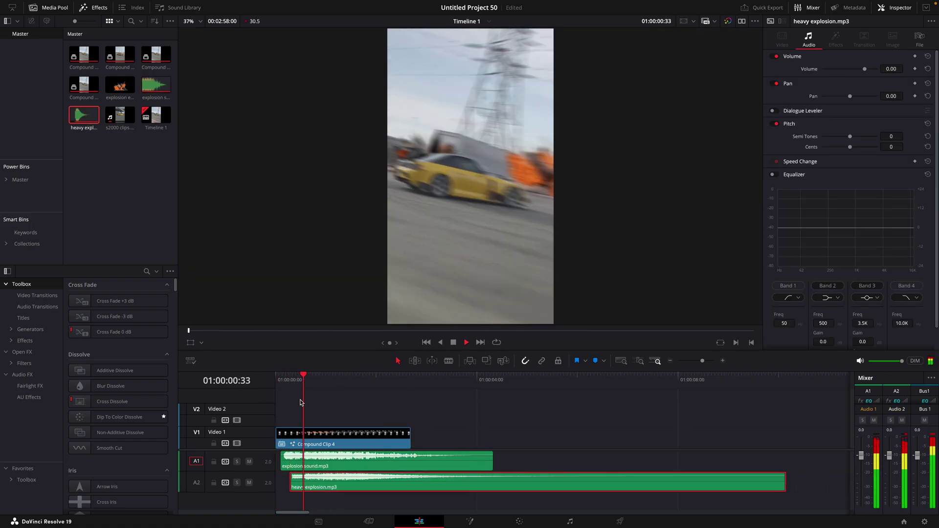
key(space)
drag(360, 477, 359, 482)
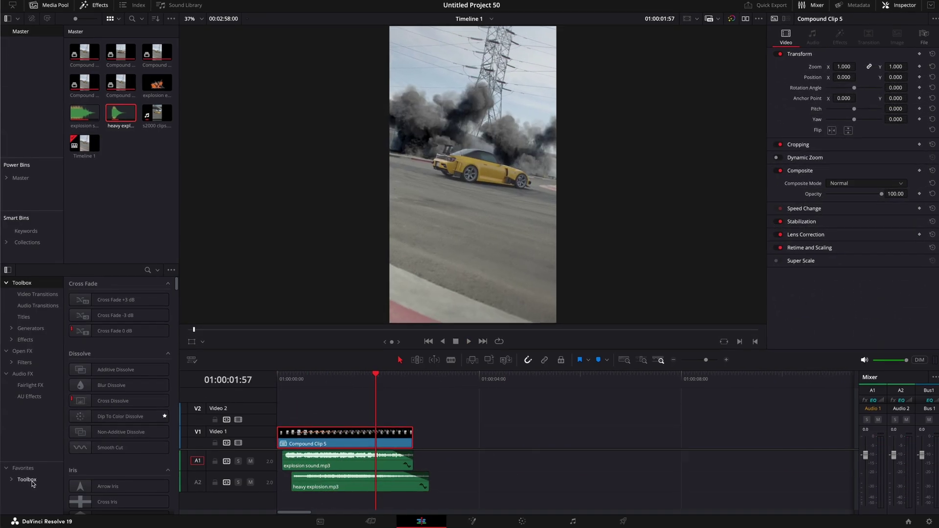
Add an Adjustment Clip from the favorites to Video 2 and start it at the first explosion, 01:00:00:06
click(22, 468)
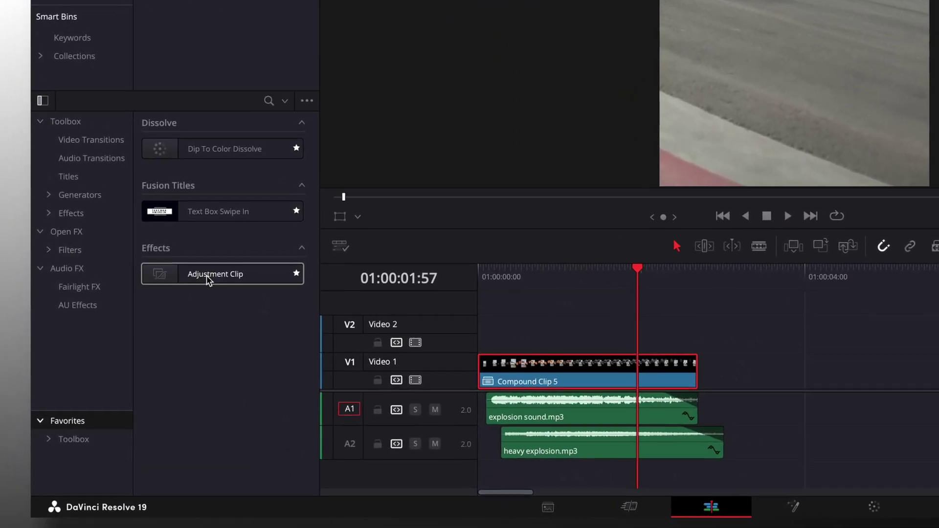
drag(208, 278, 587, 315)
click(477, 276)
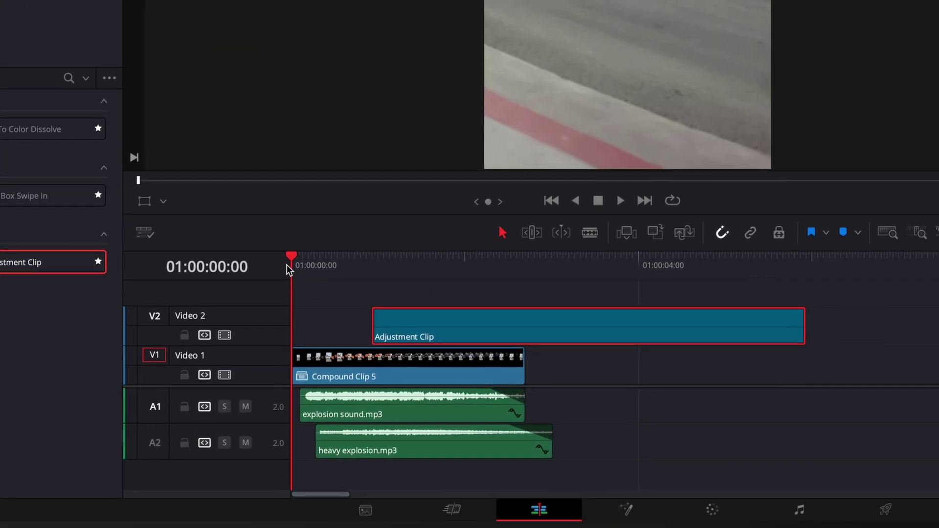
key(Right)
key(Right)
key(Right)
key(Right)
key(Right)
key(Right)
key(Right)
key(Right)
key(Right)
key(Left)
key(Left)
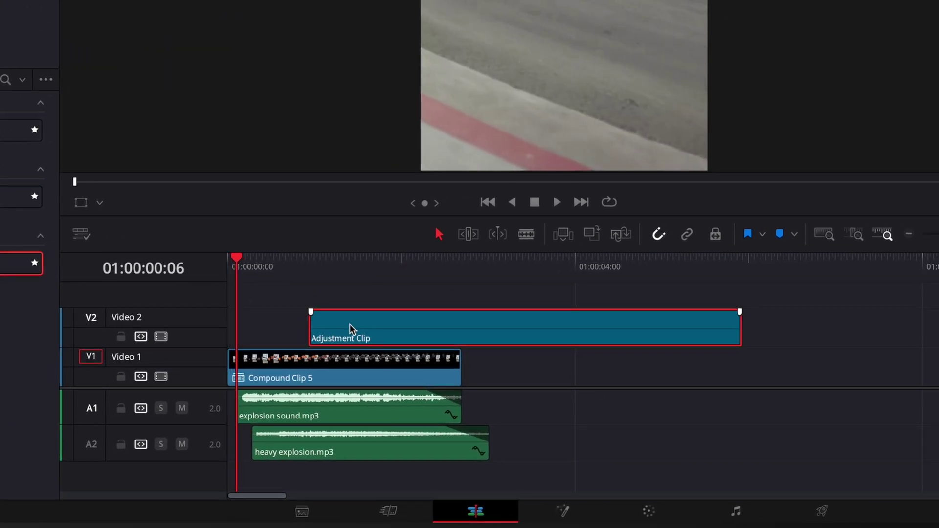
drag(351, 324, 282, 323)
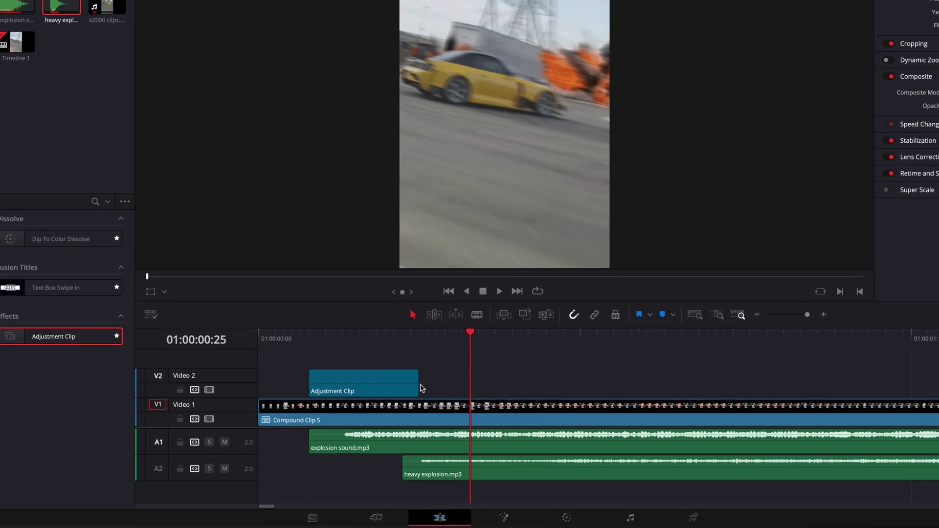
Open the adjustment clip in Fusion and insert a Camera Shake (CShk) node between MediaIn1 and MediaOut1
click(504, 517)
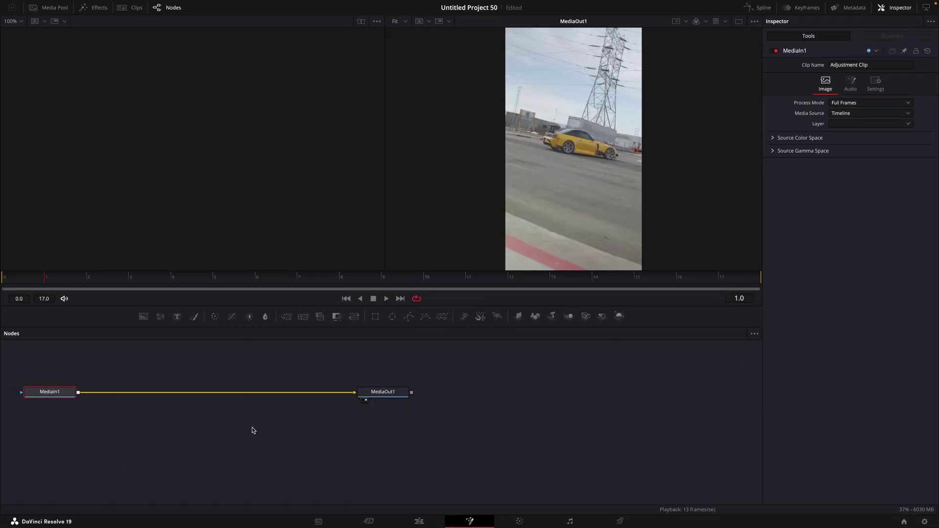
key(shift+space)
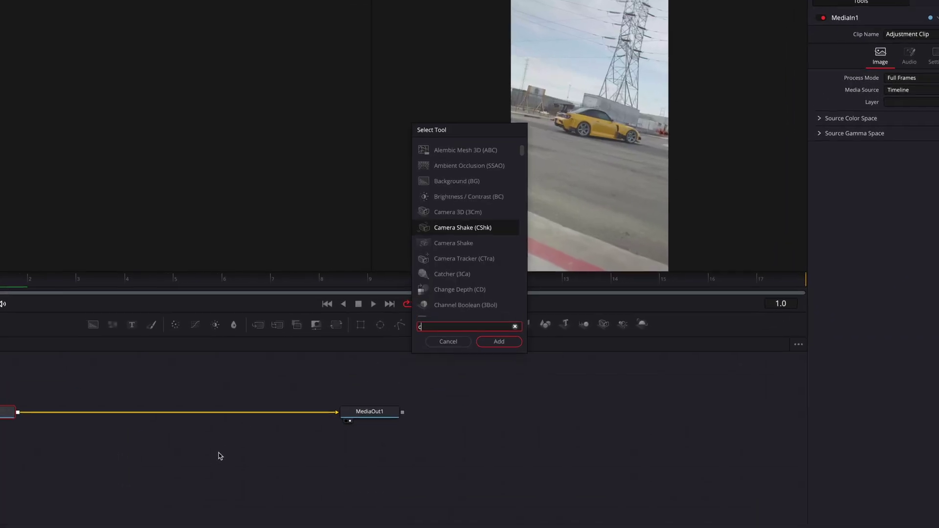
text(camra)
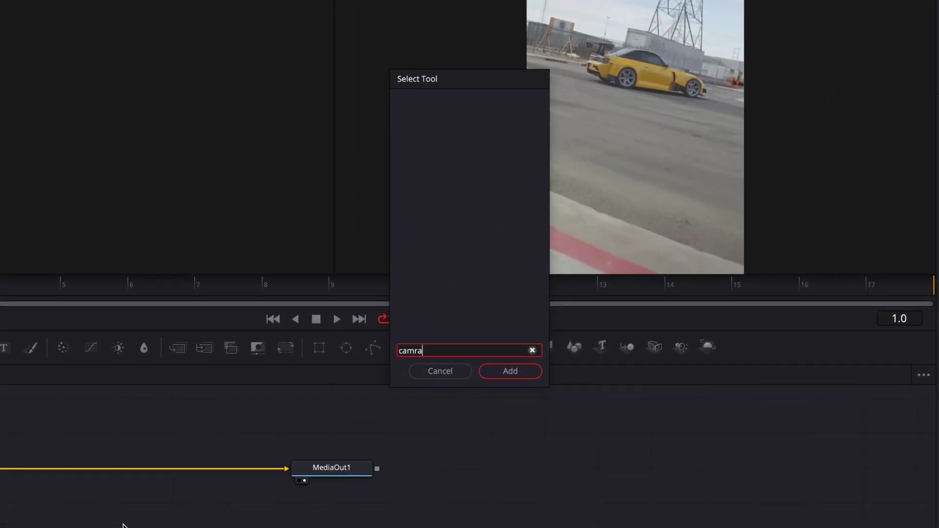
key(BackSpace)
key(BackSpace)
text(era)
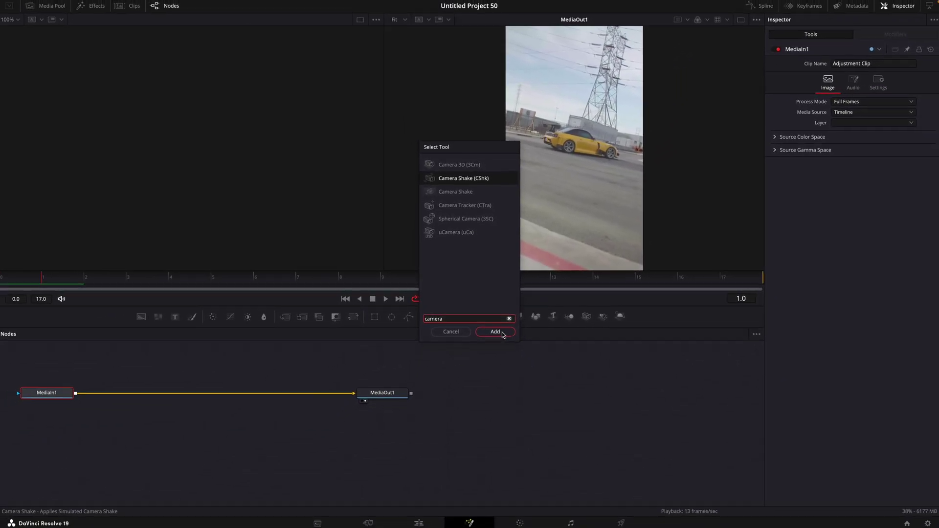
click(502, 332)
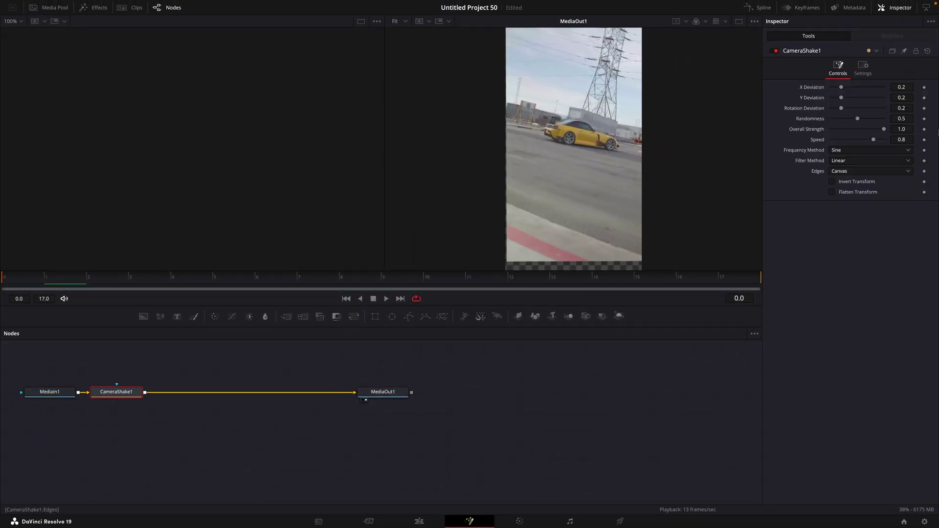
Keyframe the Camera Shake's Overall Strength from 0.0 at frame 0 up to 0.606 at frame 5
drag(884, 130, 830, 129)
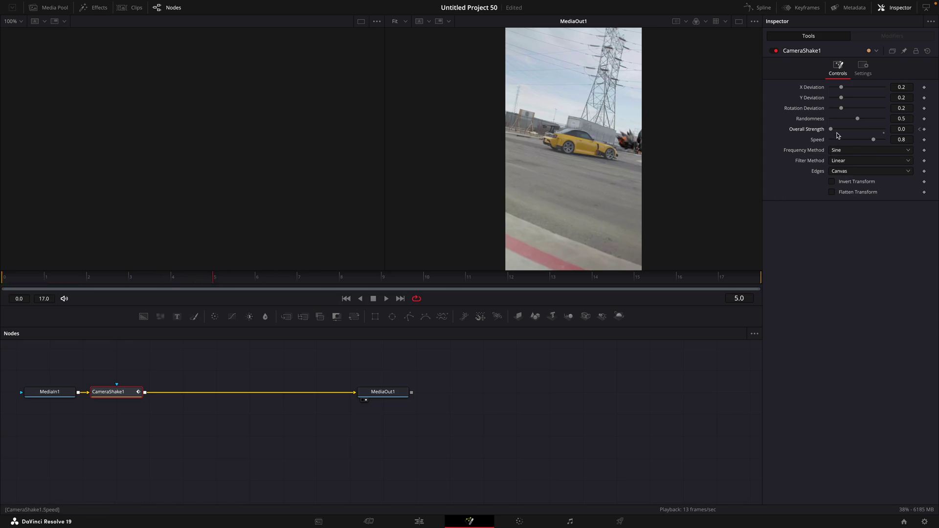
drag(834, 129, 863, 129)
drag(231, 281, 726, 299)
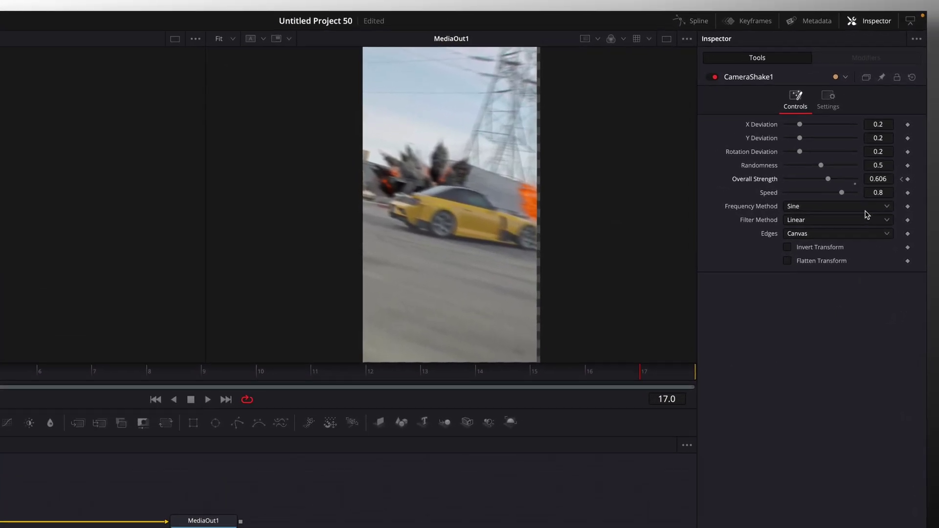
Bring the Camera Shake's Overall Strength to 0.0 at frame 17 and set Edges to Mirror
drag(828, 179, 662, 199)
click(782, 288)
click(783, 344)
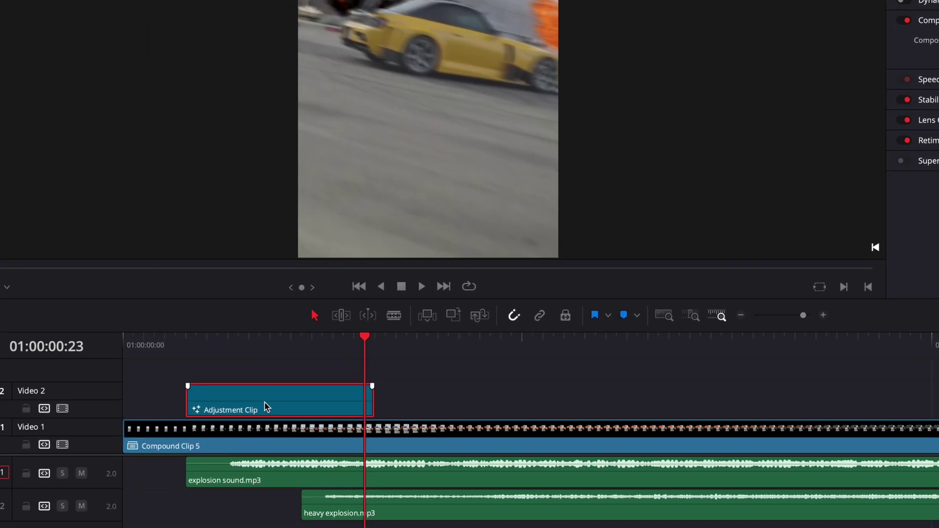
Duplicate the adjustment clip onto Video 3, align it with the start of heavy explosion.mp3, and play the timeline from the beginning
drag(266, 406, 482, 319)
drag(406, 297, 357, 297)
drag(449, 339, 384, 340)
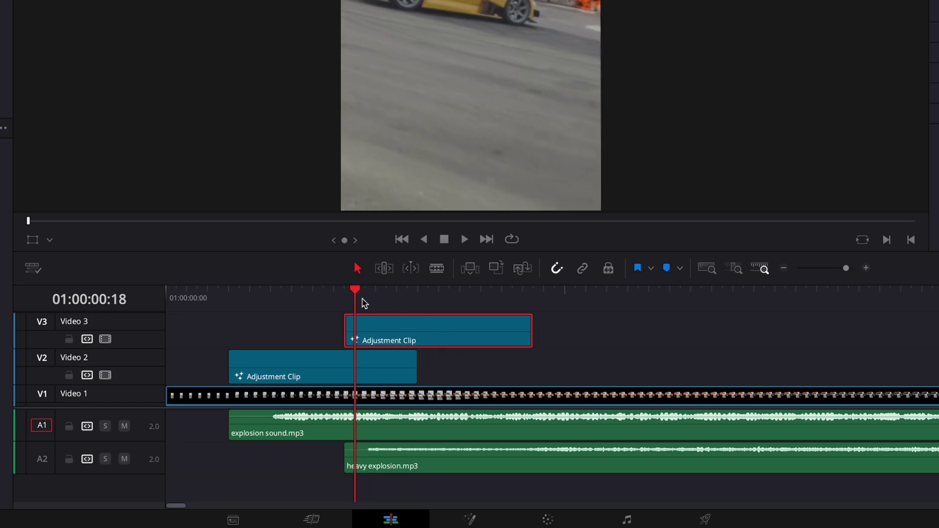
key(Home)
key(space)
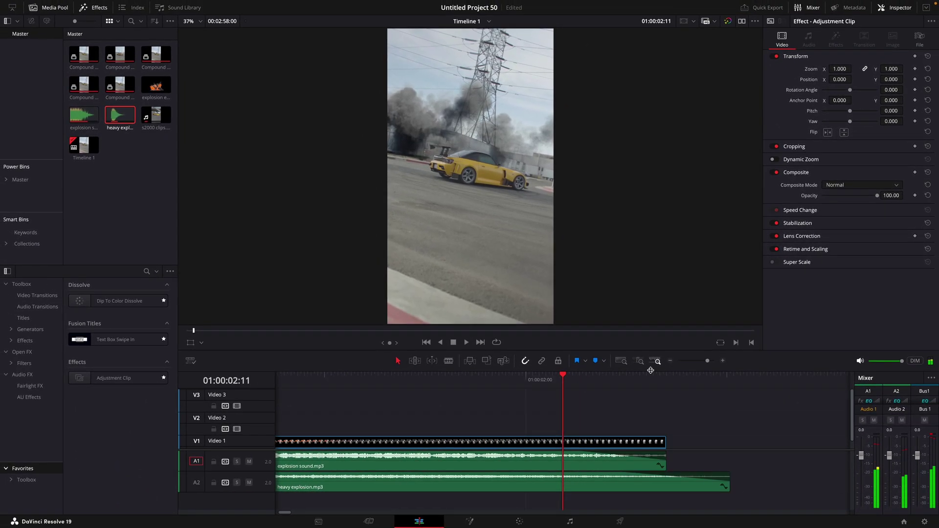
Lengthen the adjustment clip on Video 3 to about 73 frames and place the playhead over it
scroll(354, 421, left, 3)
drag(391, 401, 576, 401)
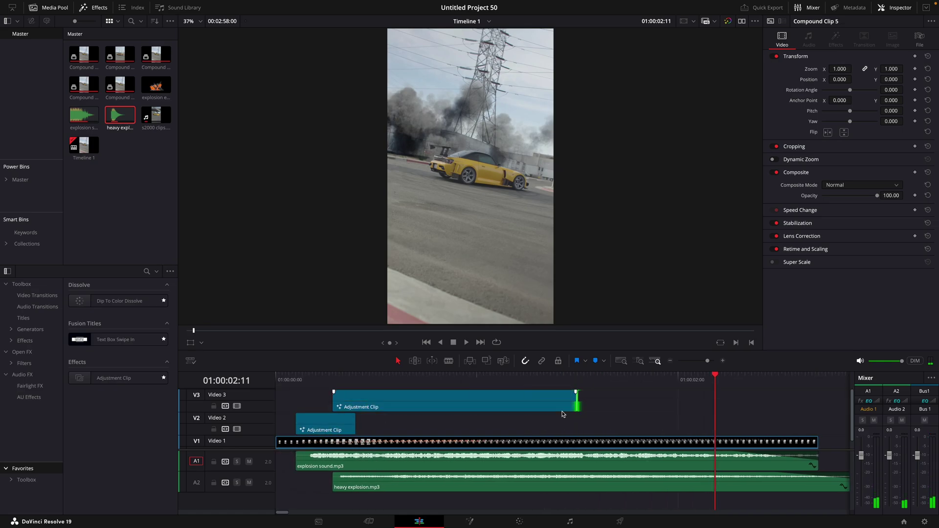
click(450, 375)
Open the Video 3 adjustment clip in Fusion and show CameraShake1's Overall Strength keyframes fitted in the Keyframes editor
click(469, 522)
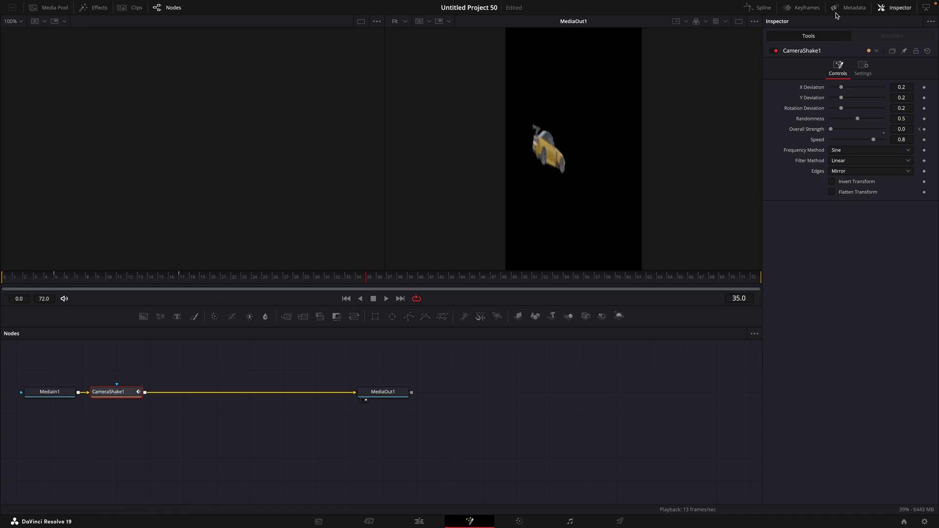
click(812, 7)
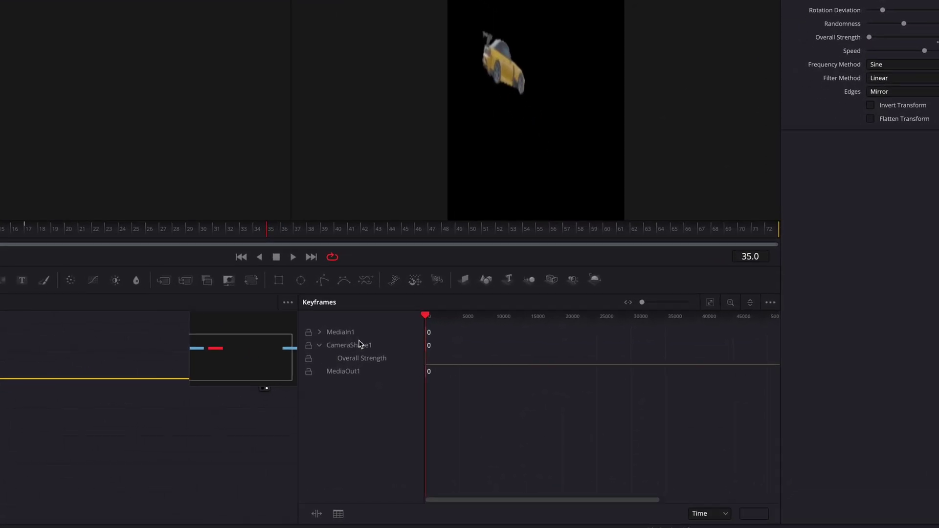
click(710, 302)
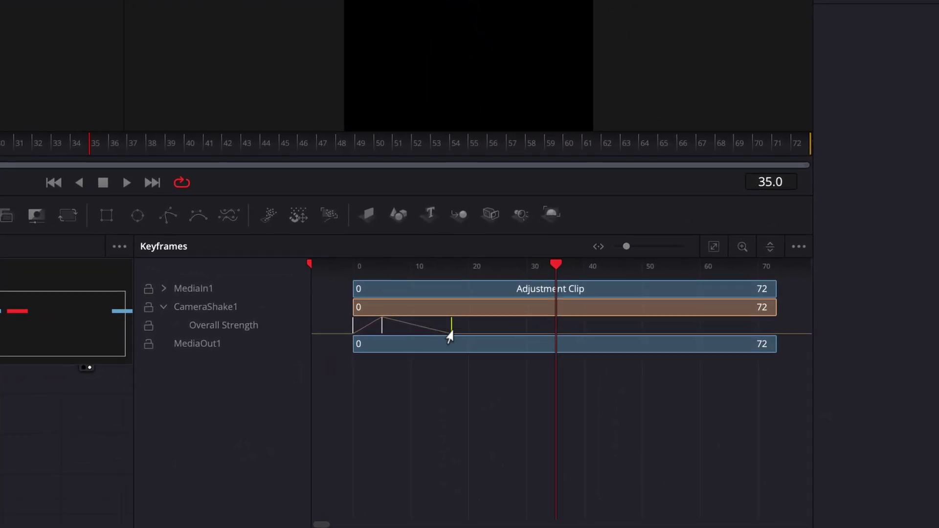